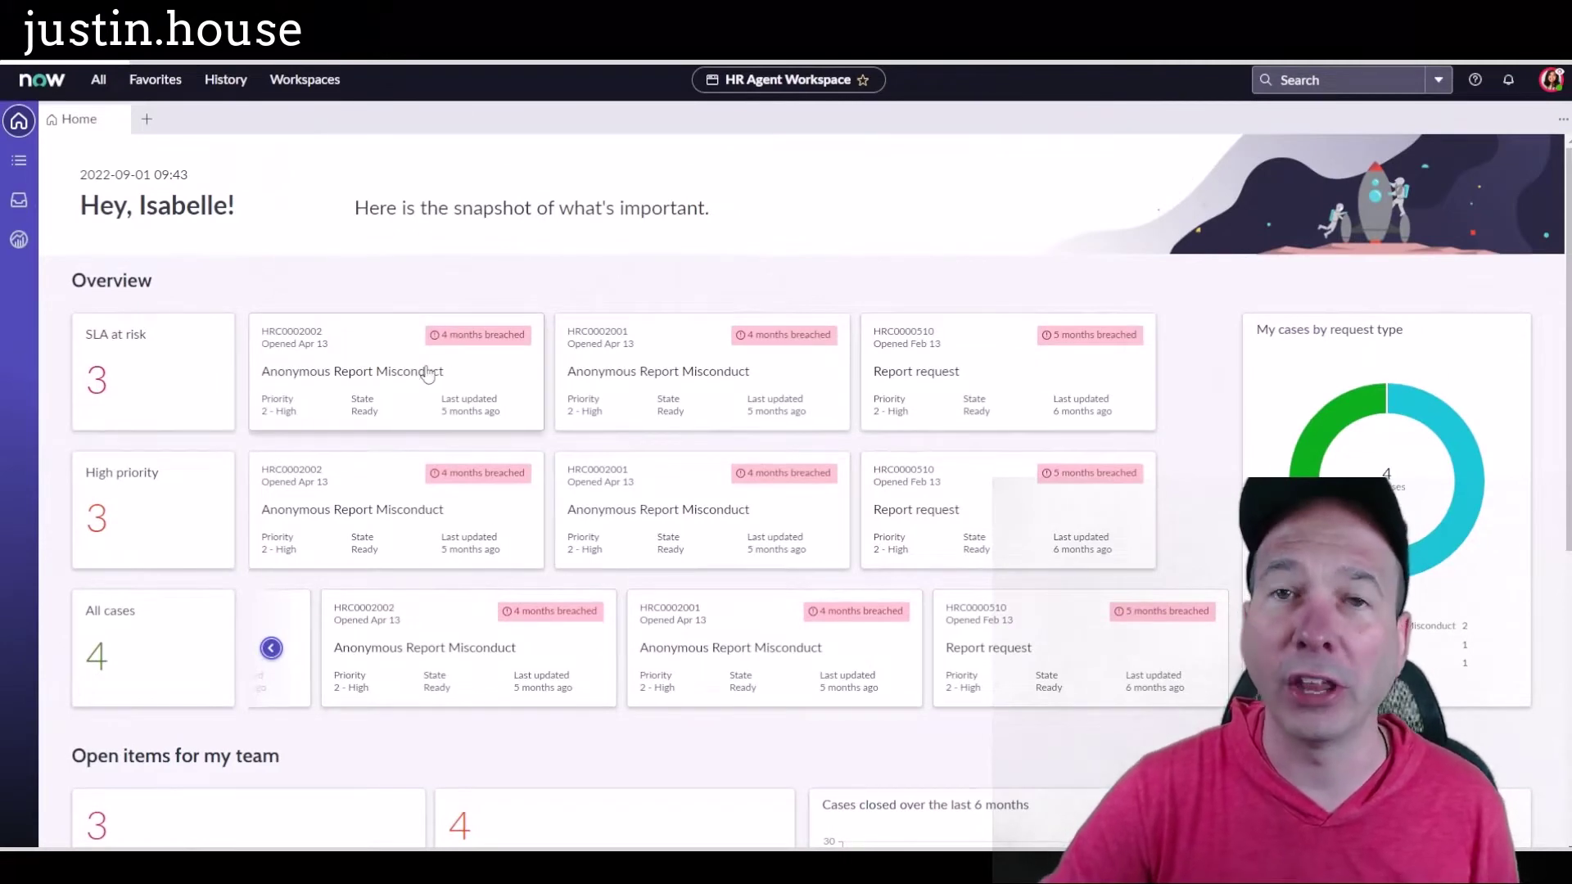
Step: Open at-risk case HRC0002002, then return Home and review the donut chart's case breakdown
click(344, 392)
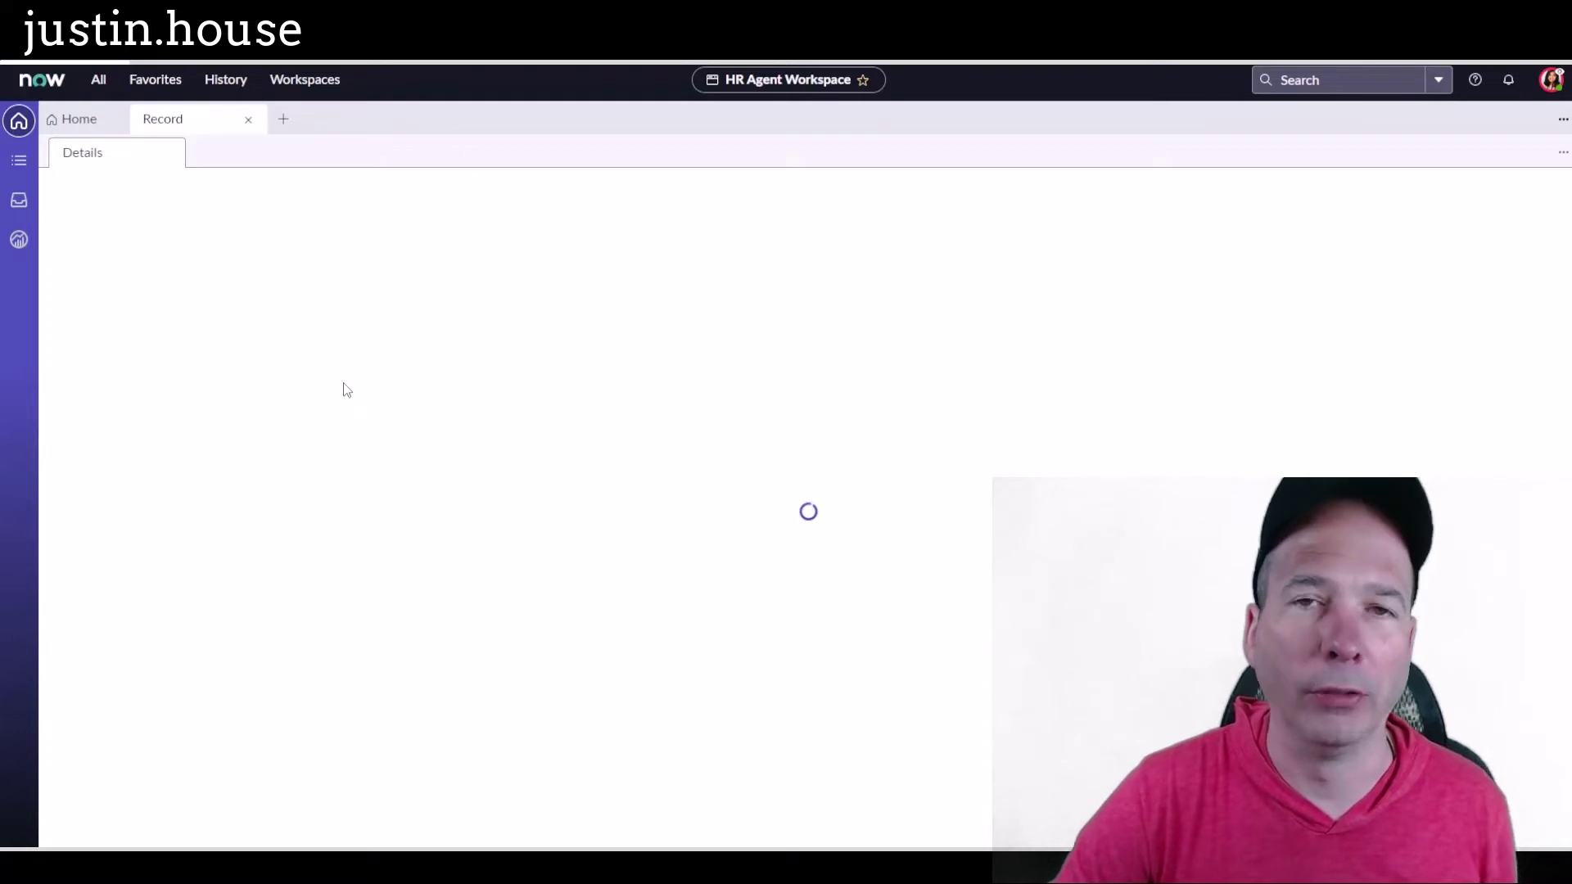
click(78, 119)
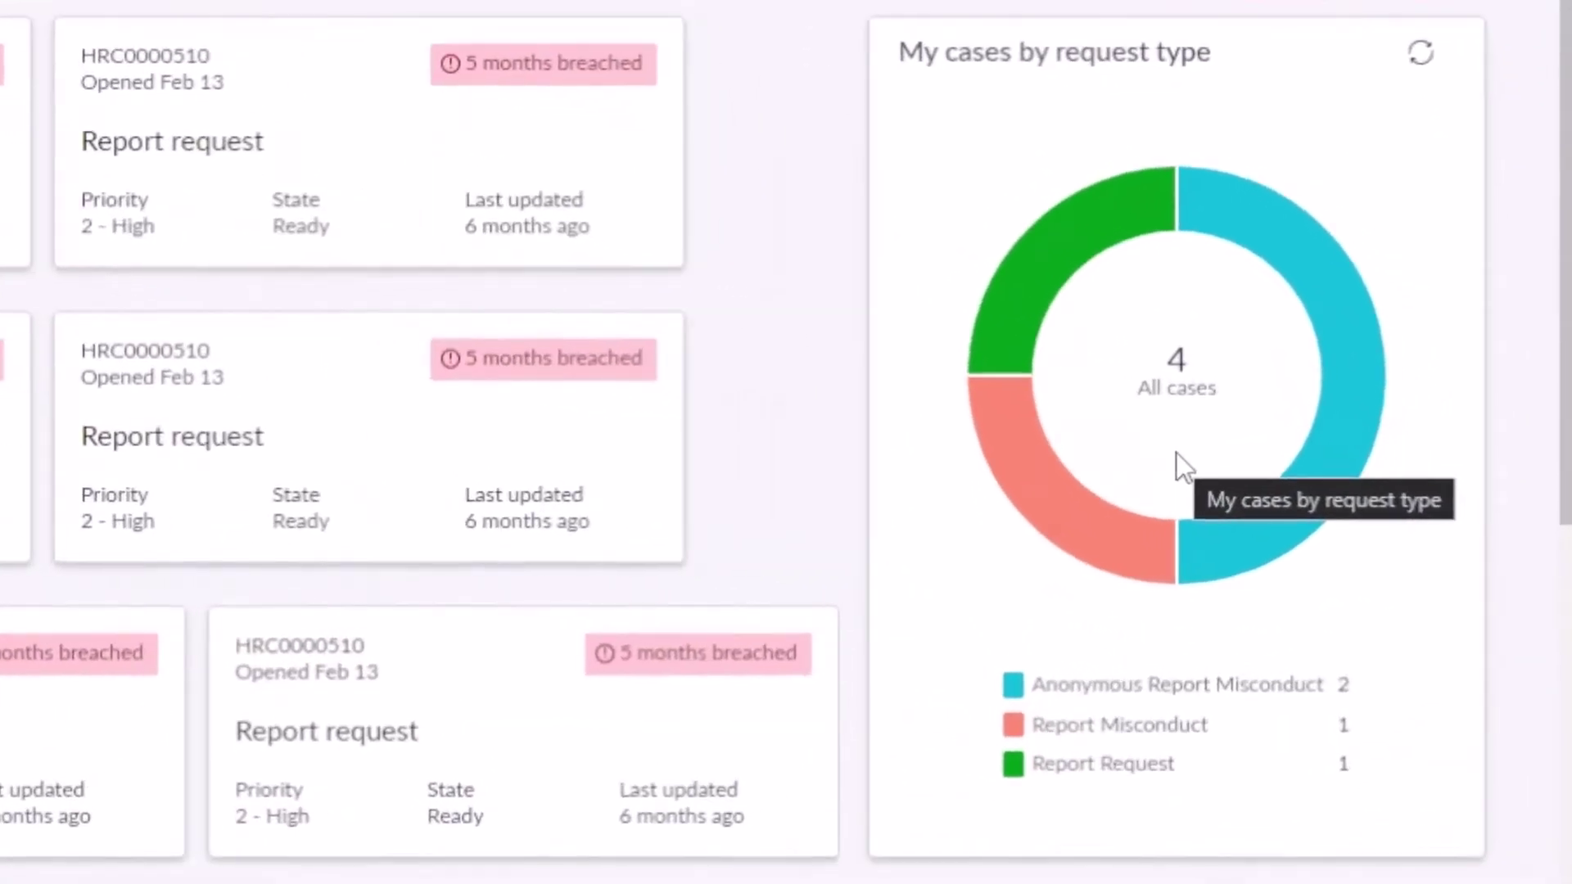
mouse_move(1062, 255)
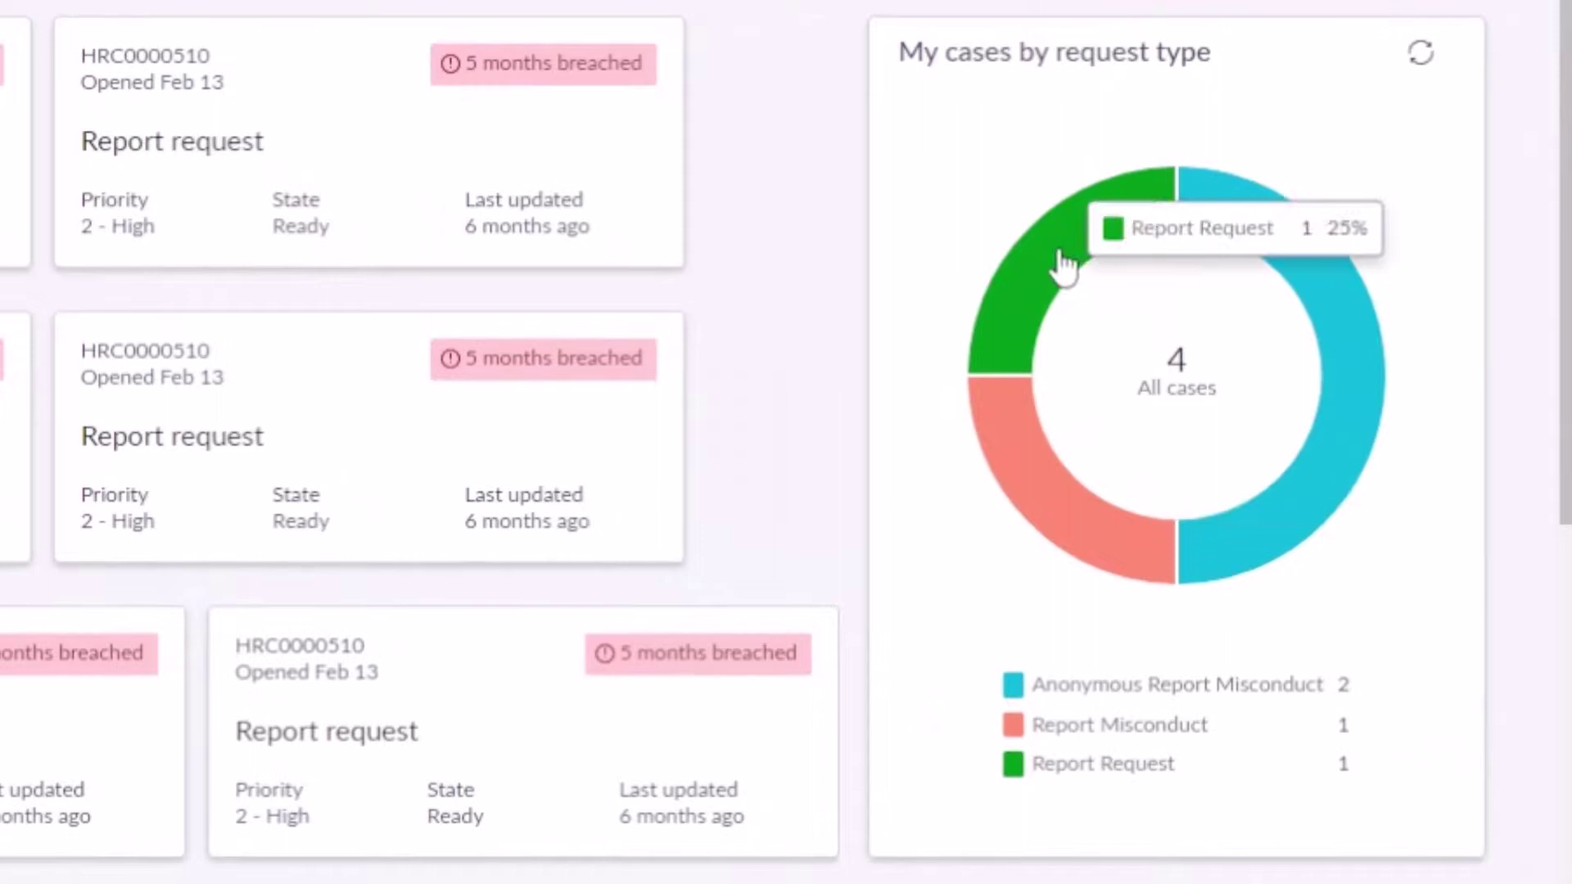
mouse_move(1355, 375)
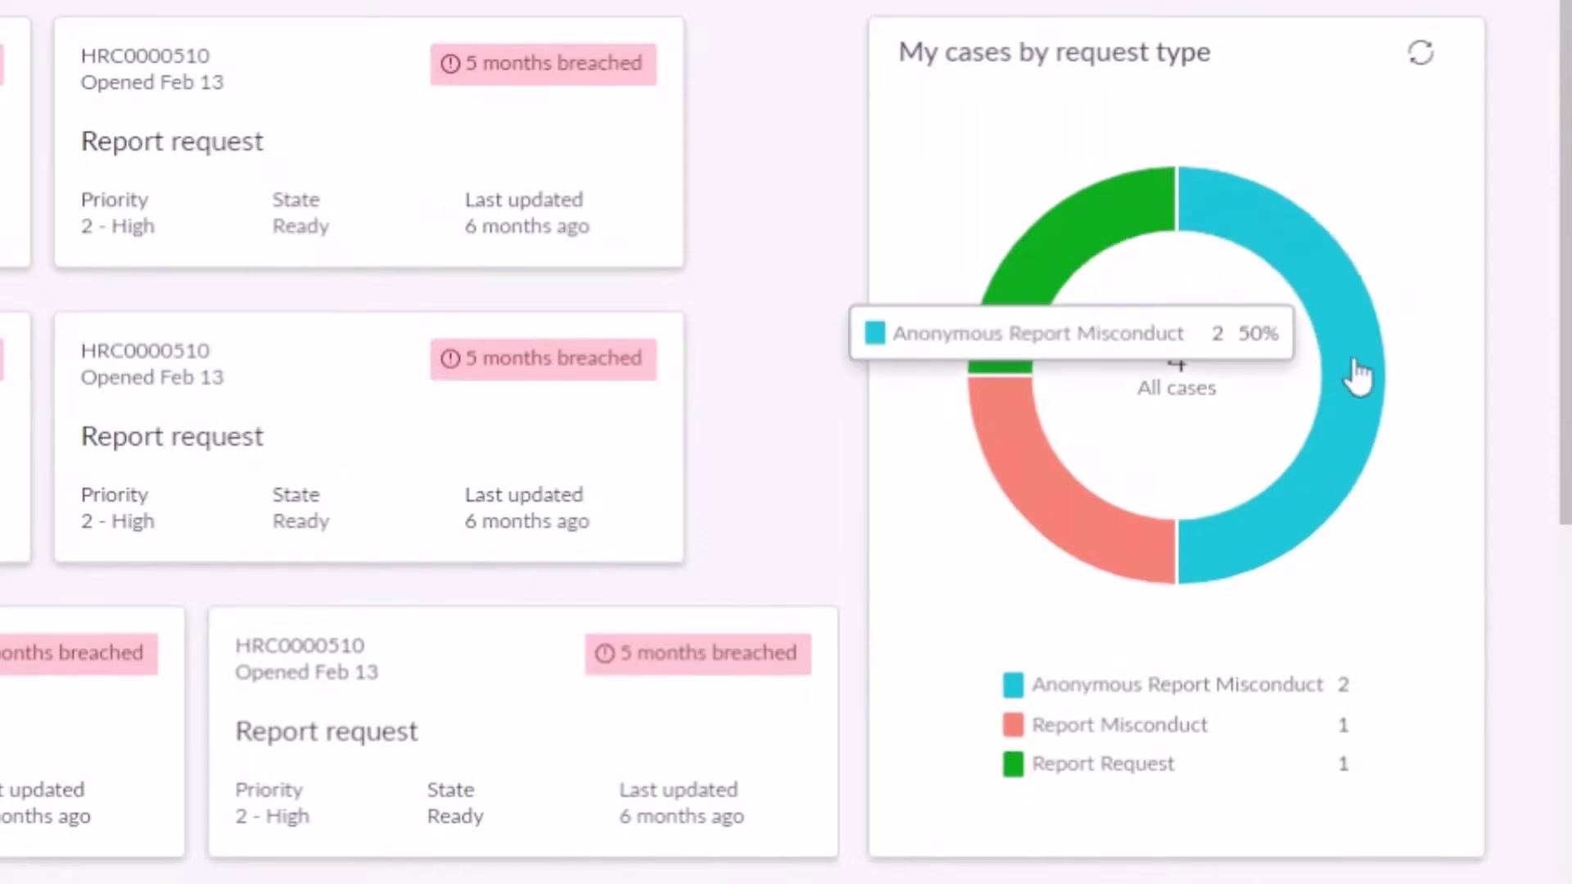
mouse_move(1064, 530)
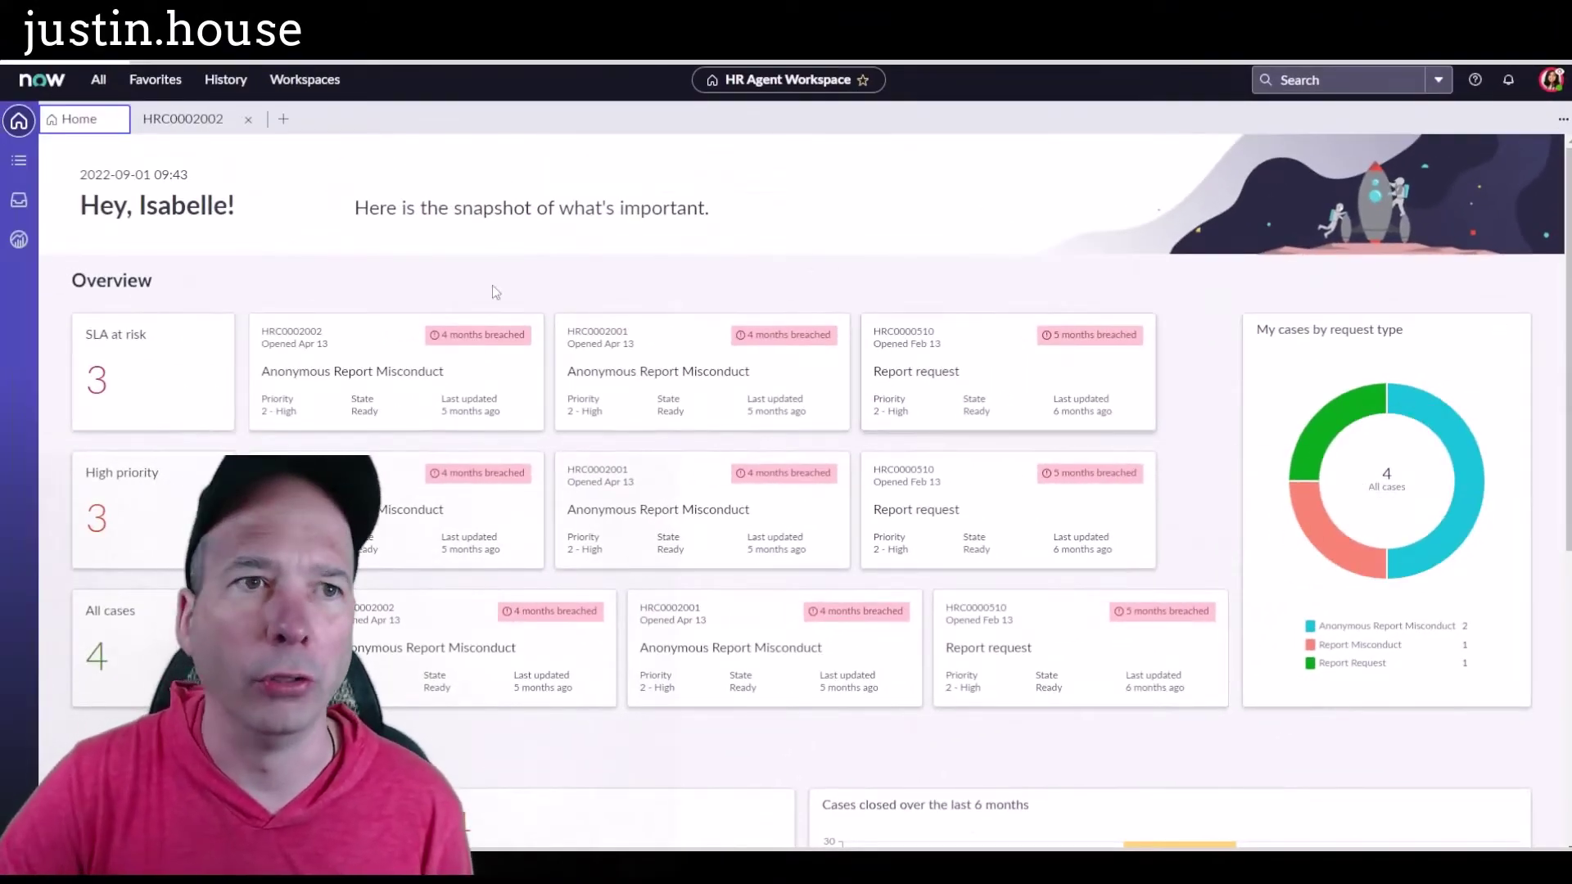
click(193, 123)
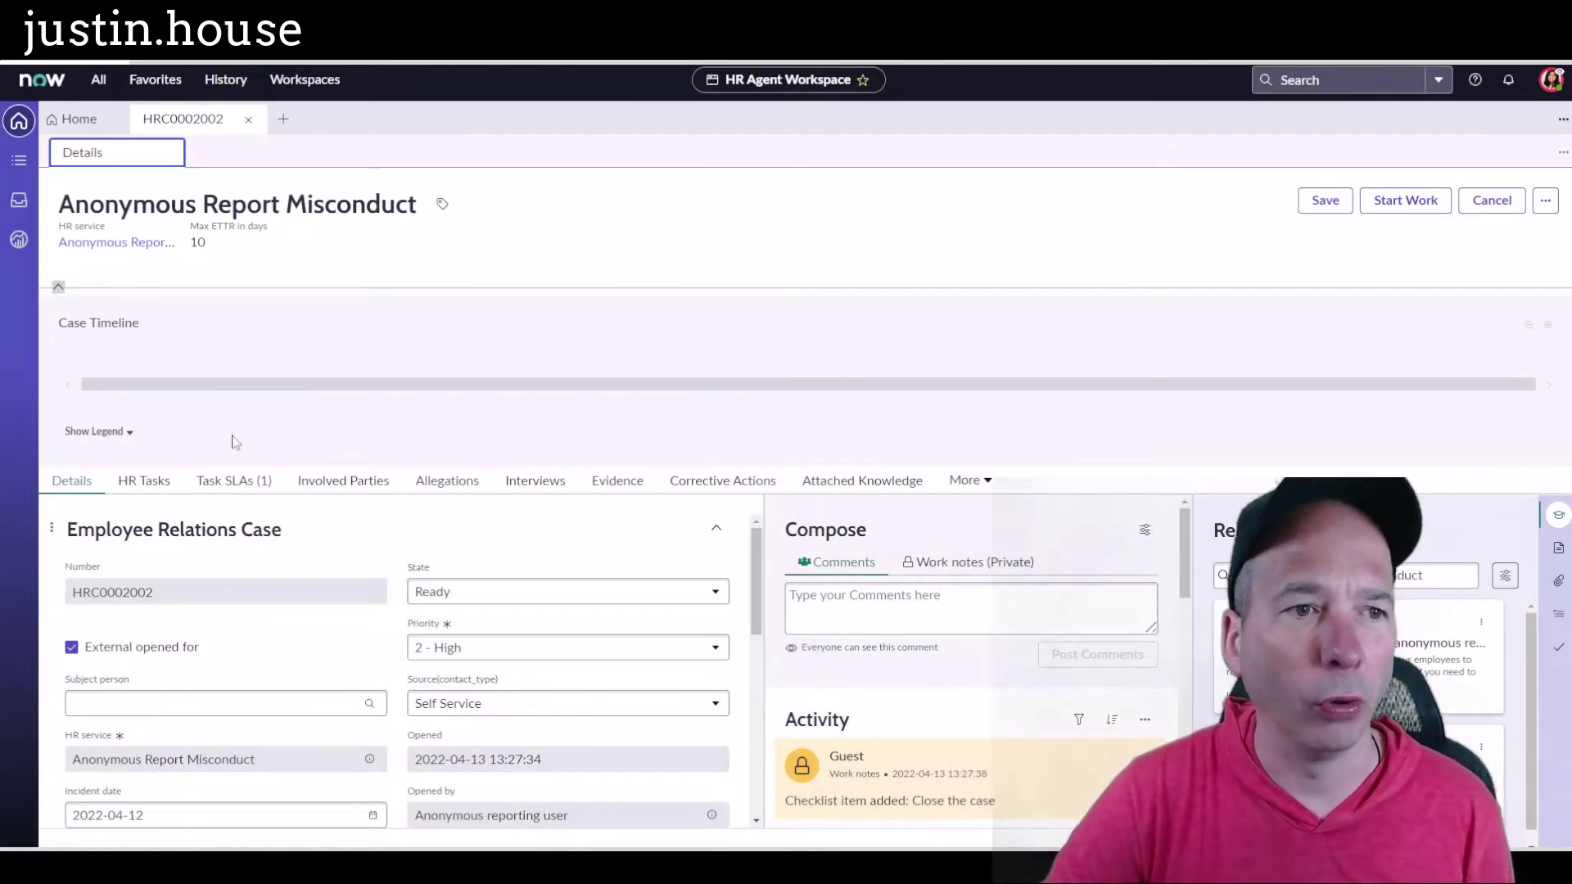
click(58, 288)
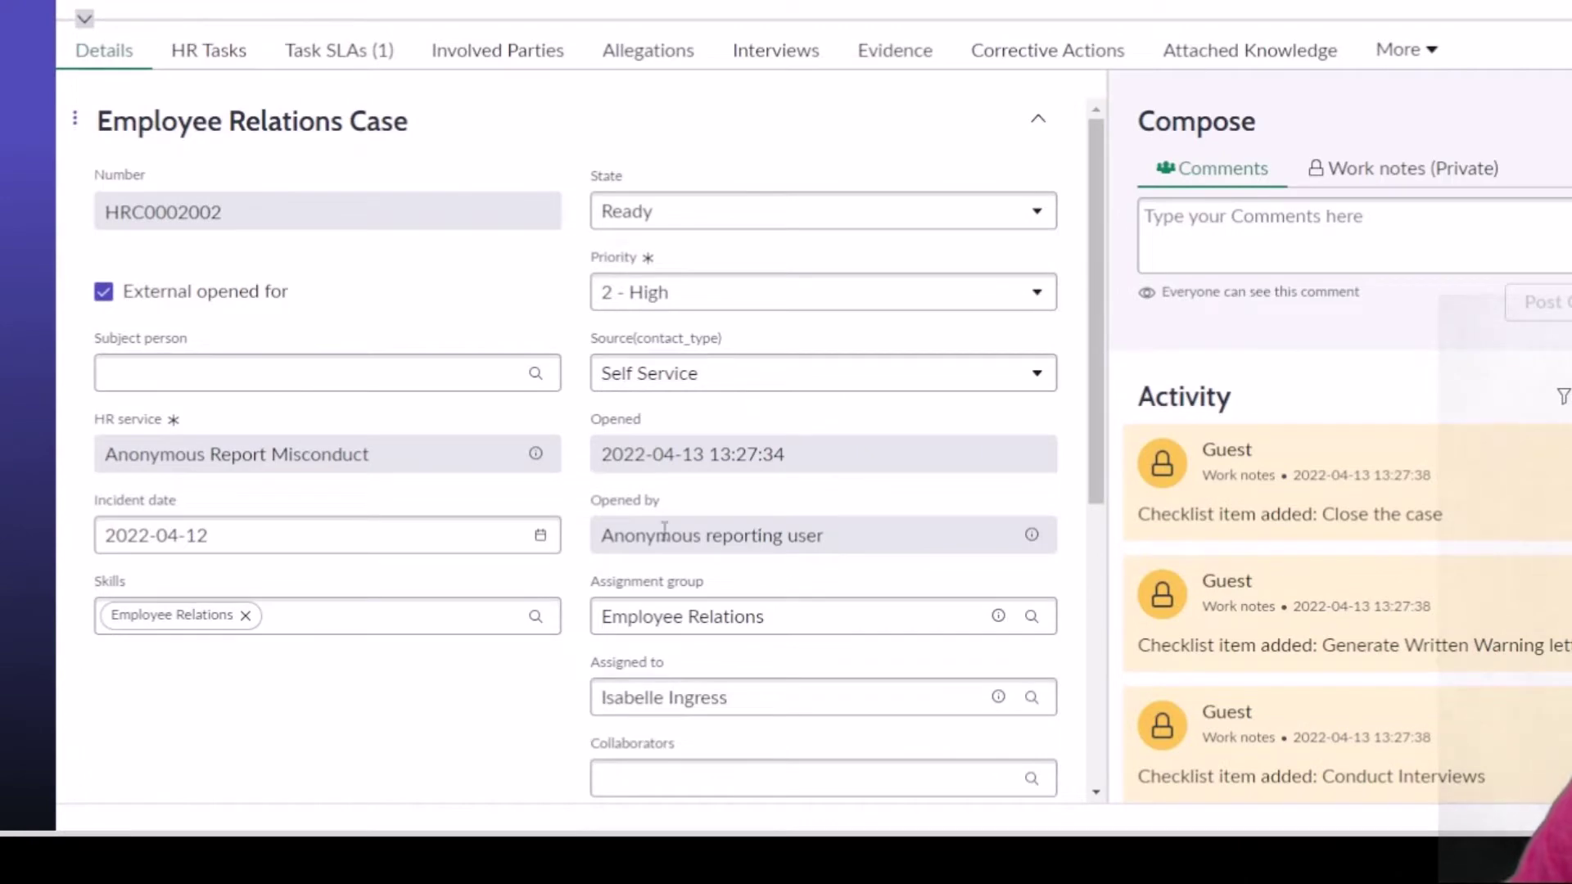
scroll(694, 501, down, 3)
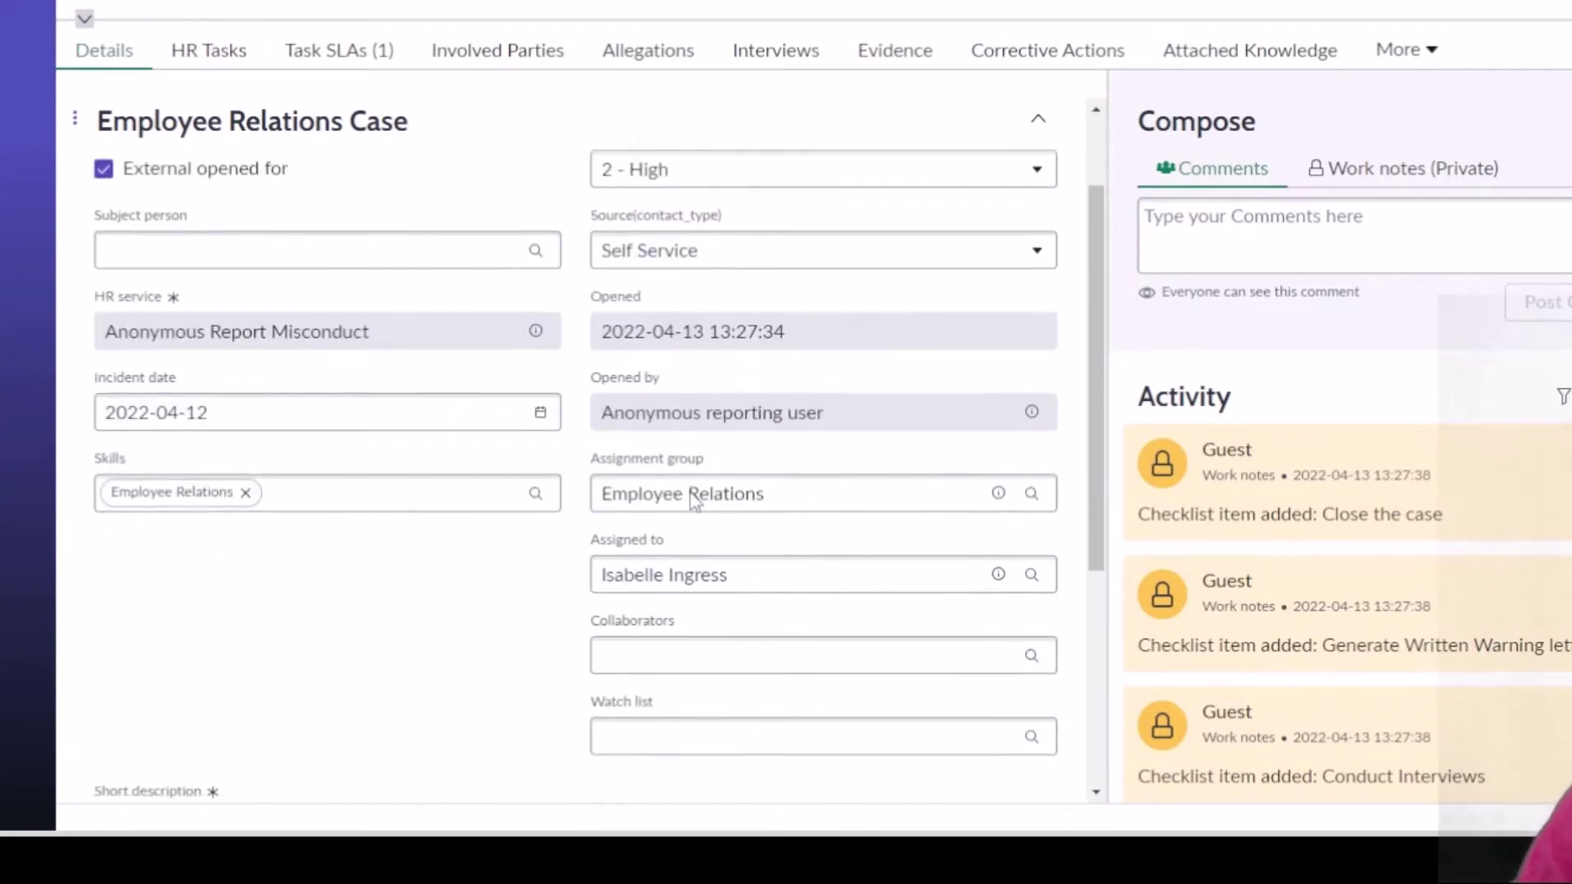
scroll(502, 502, down, 3)
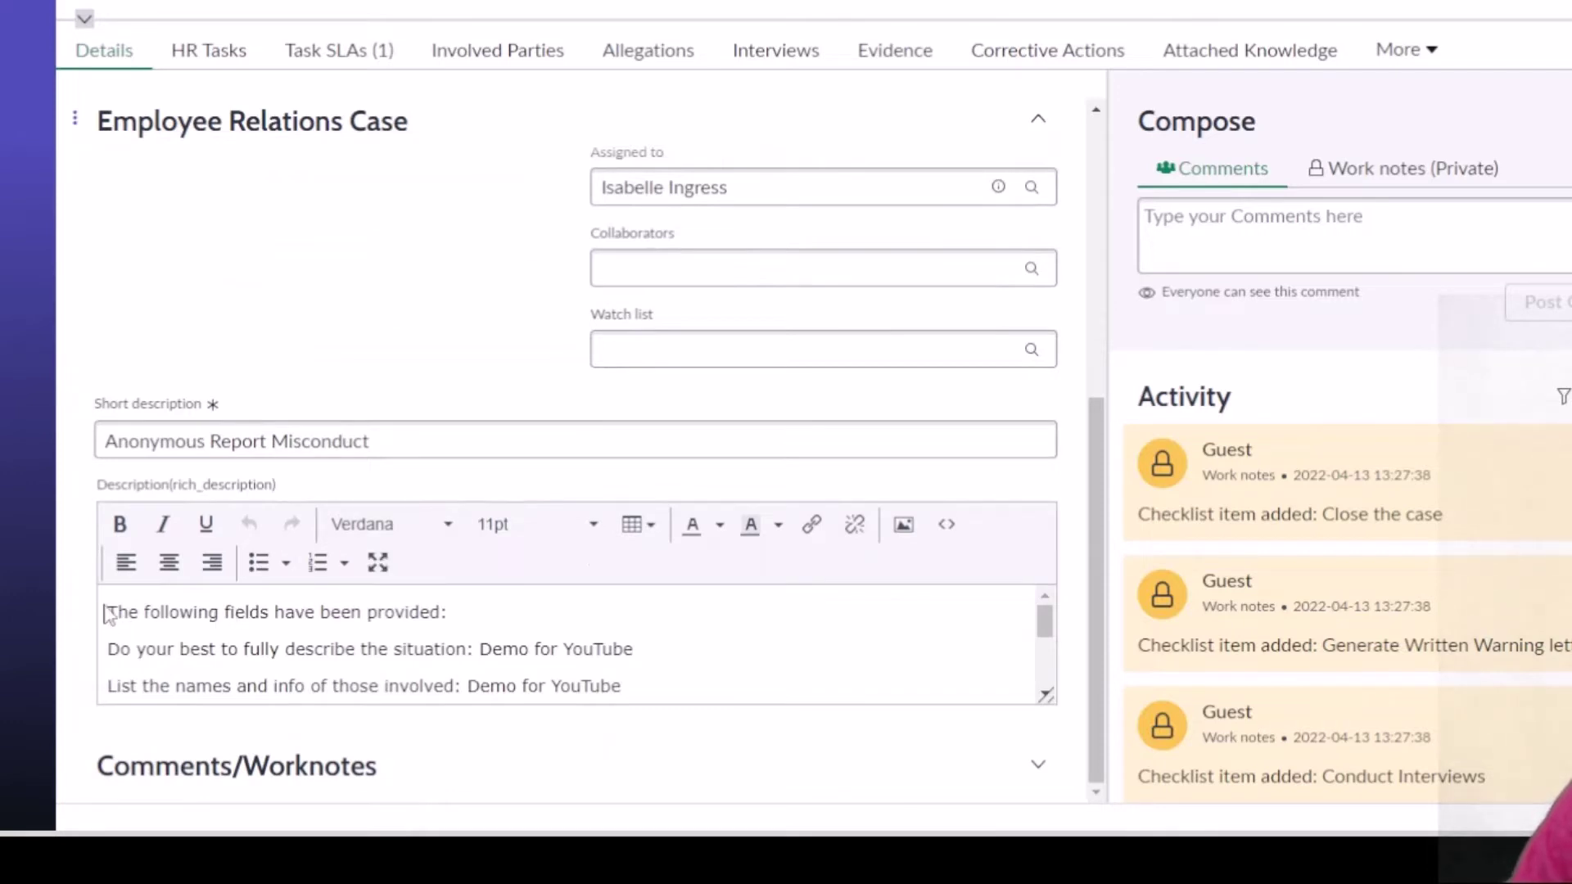
drag(286, 602, 573, 625)
click(565, 607)
scroll(548, 600, down, 2)
scroll(548, 600, down, 1)
scroll(548, 600, up, 4)
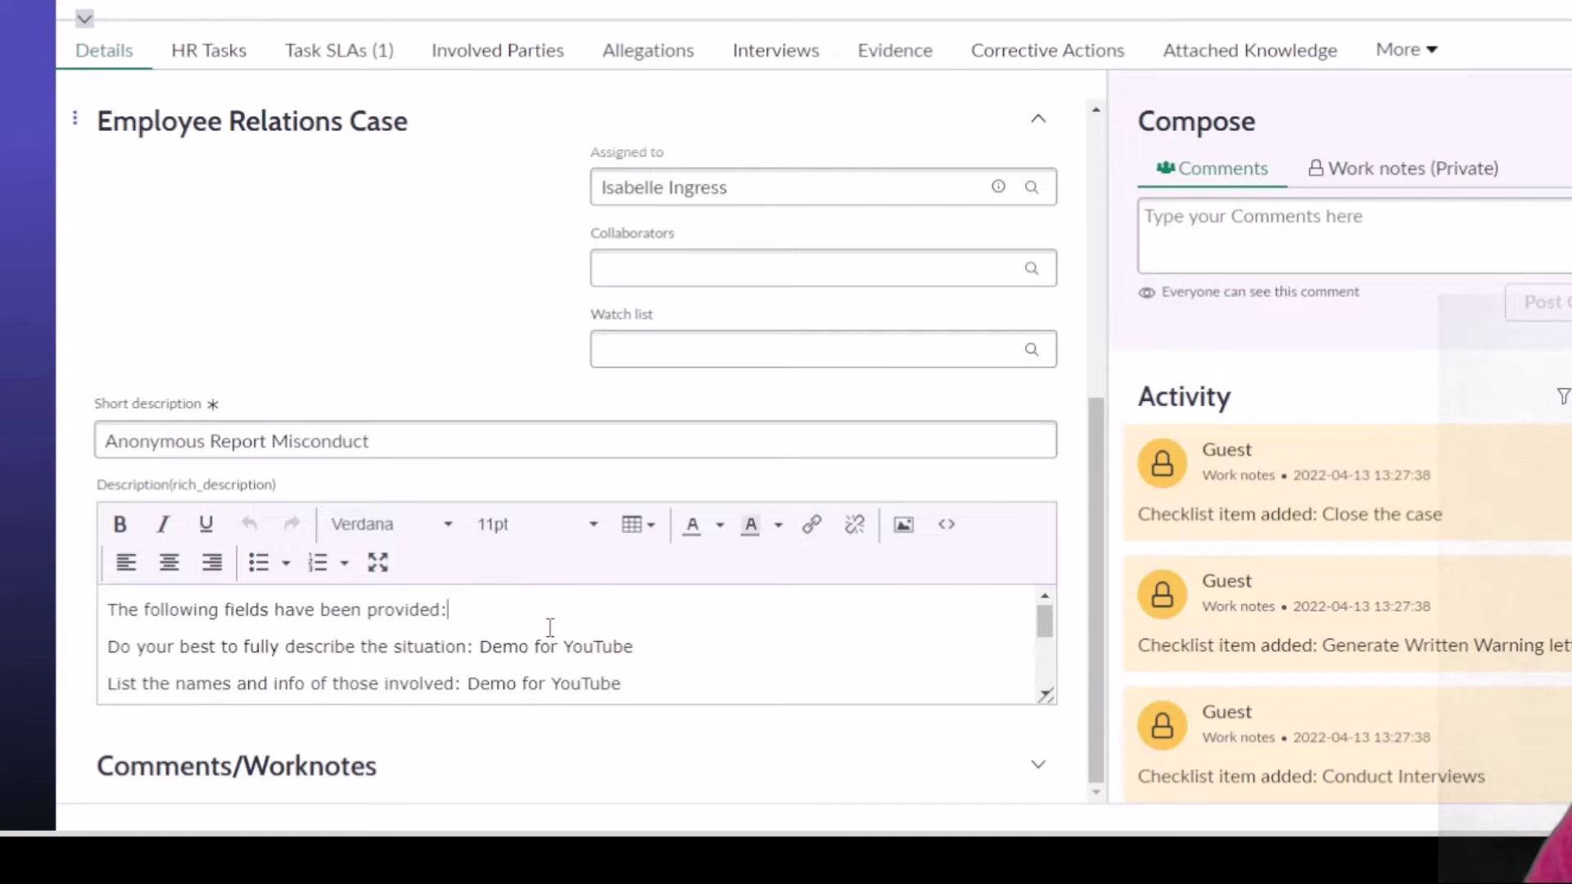
scroll(546, 639, down, 2)
scroll(546, 639, down, 2)
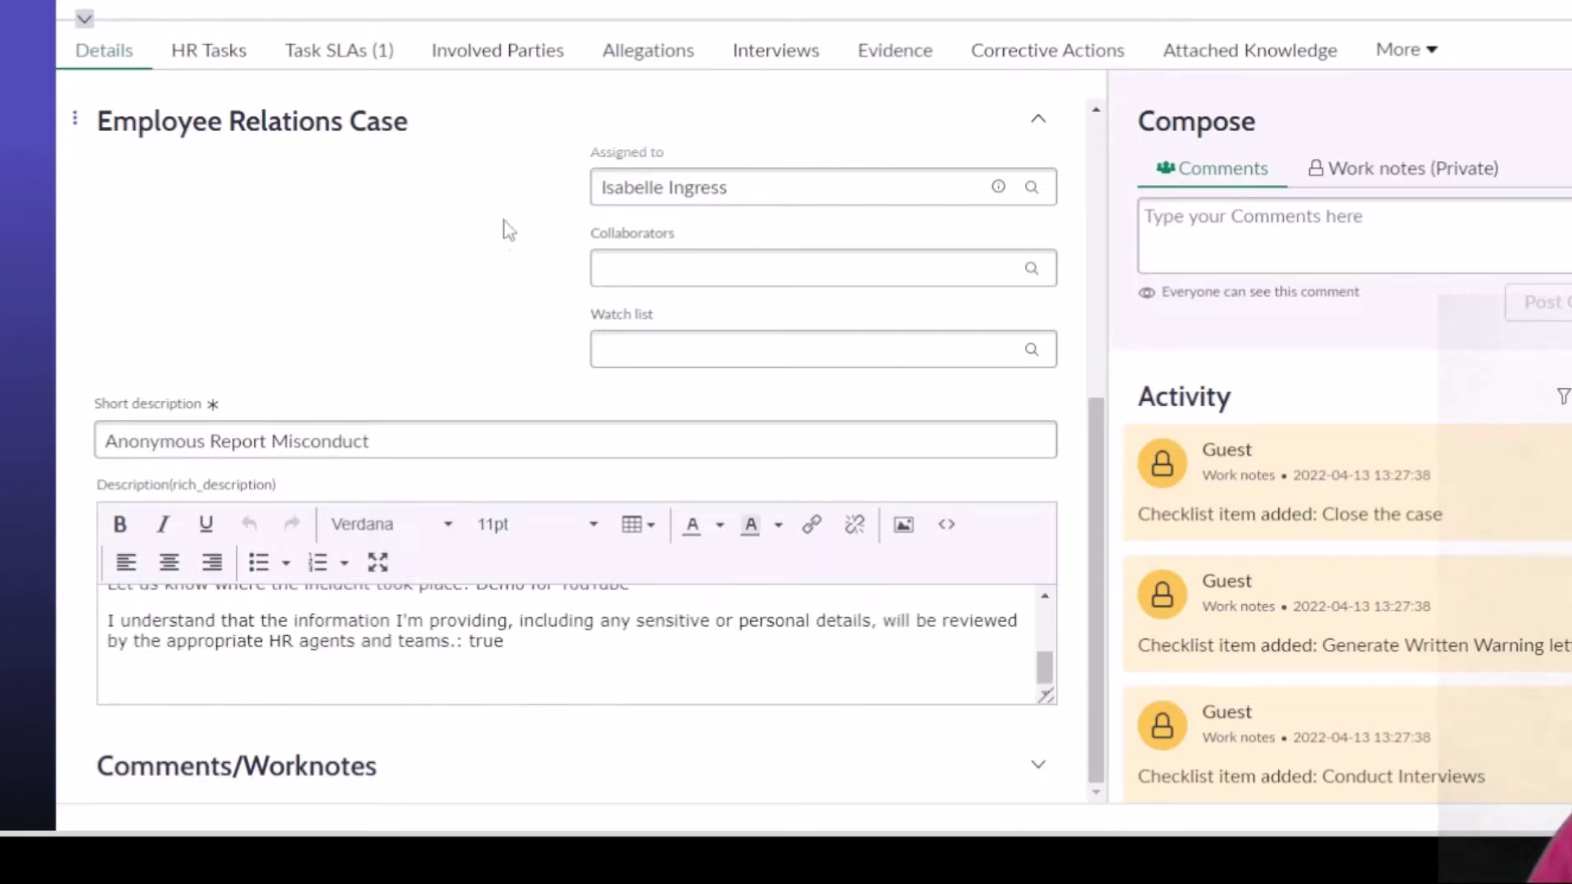
click(332, 54)
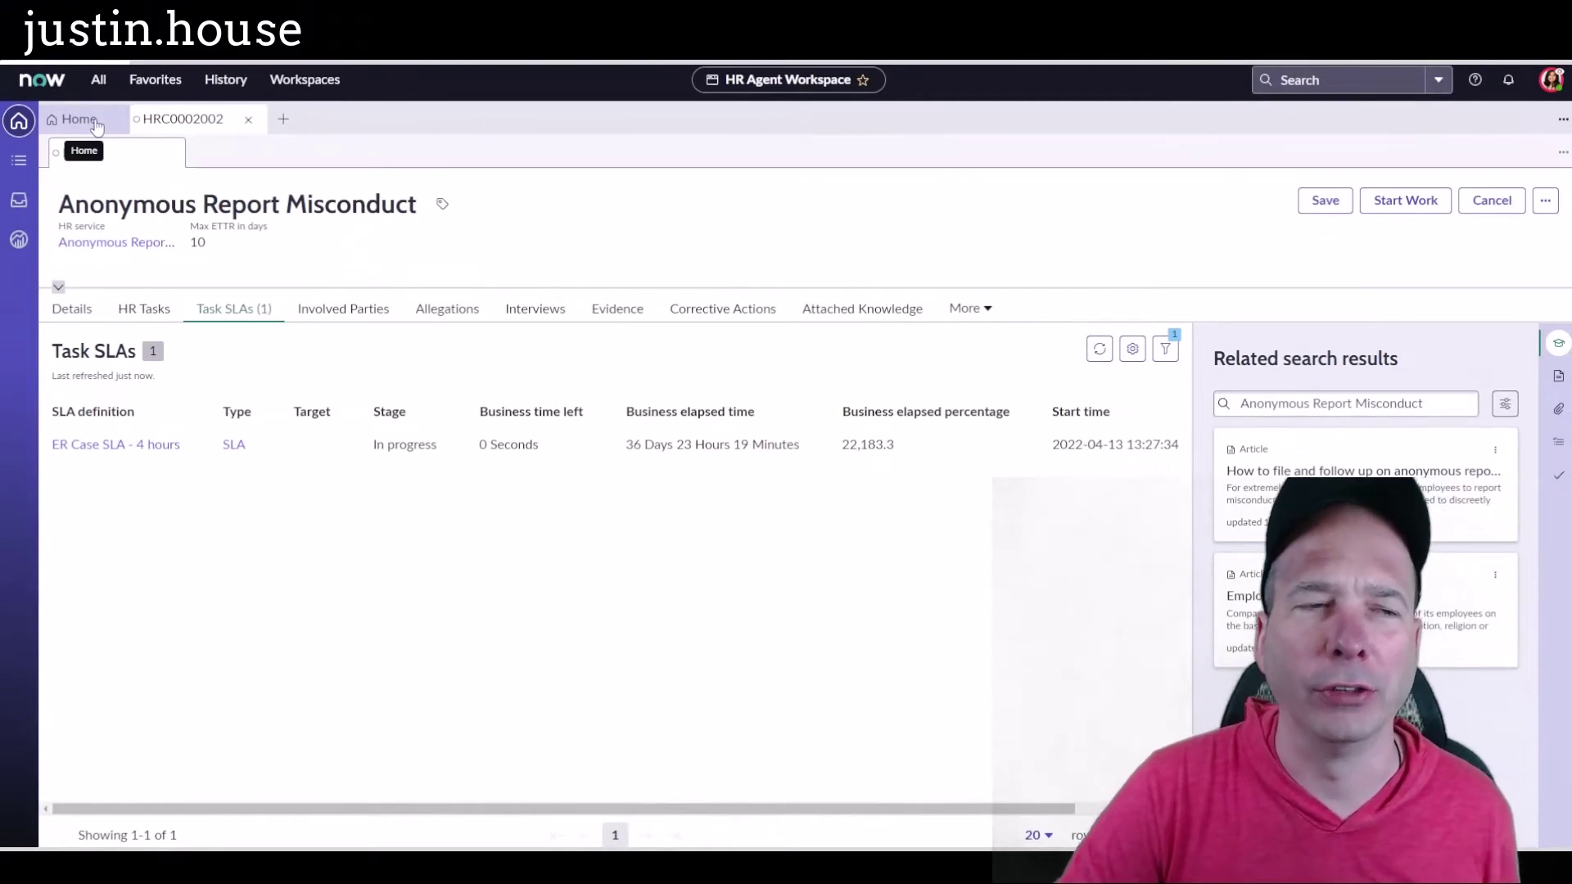
click(79, 120)
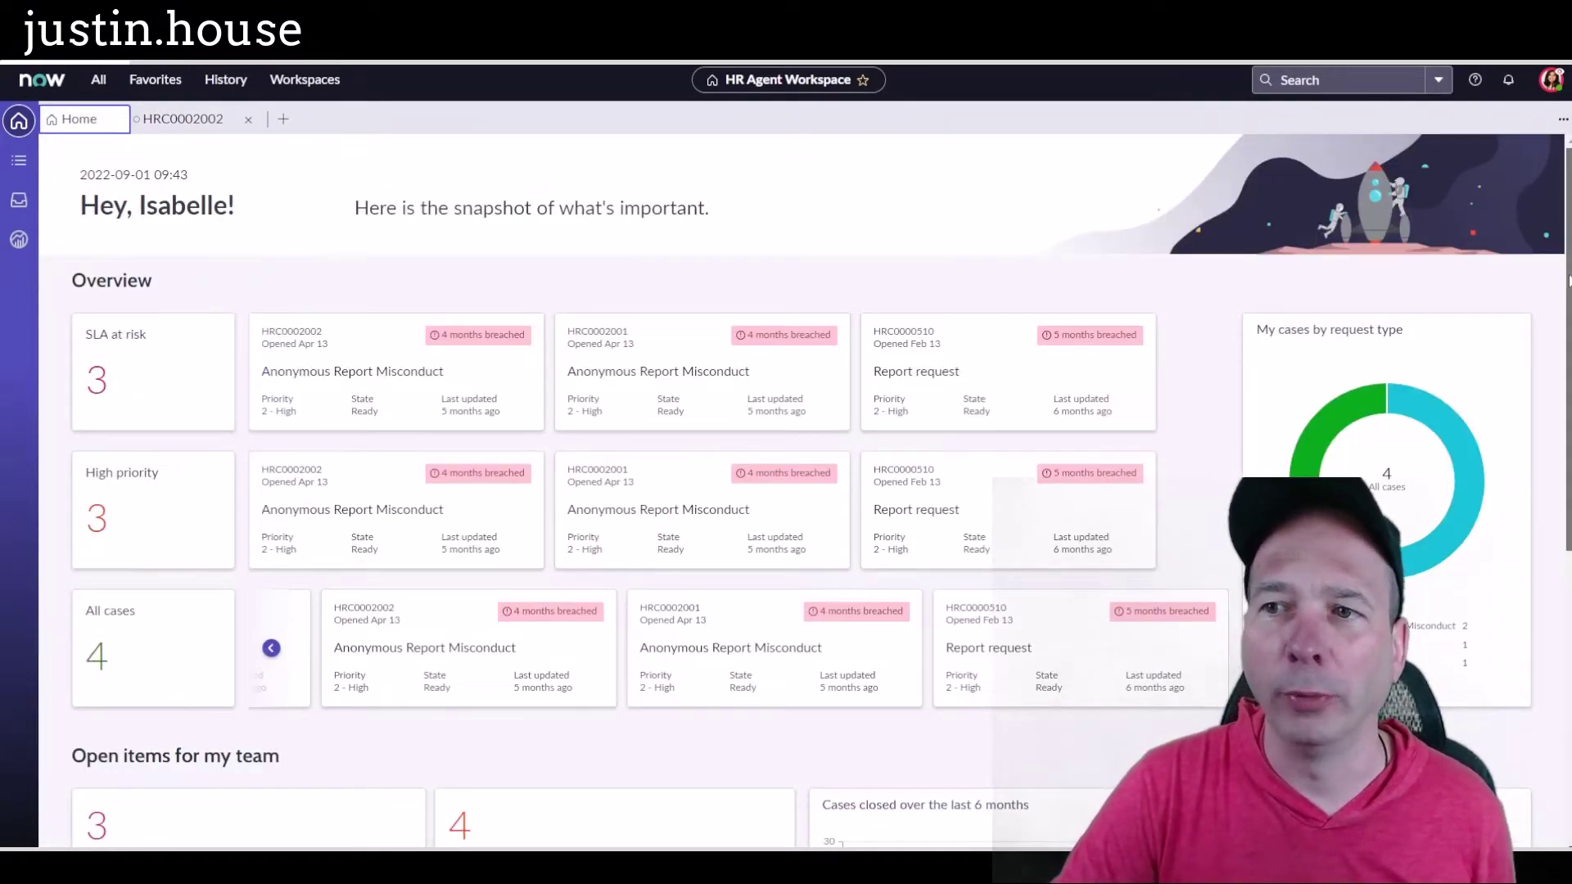
Step: Scroll down through the Home dashboard and back up again
scroll(786, 492, down, 3)
scroll(786, 491, down, 2)
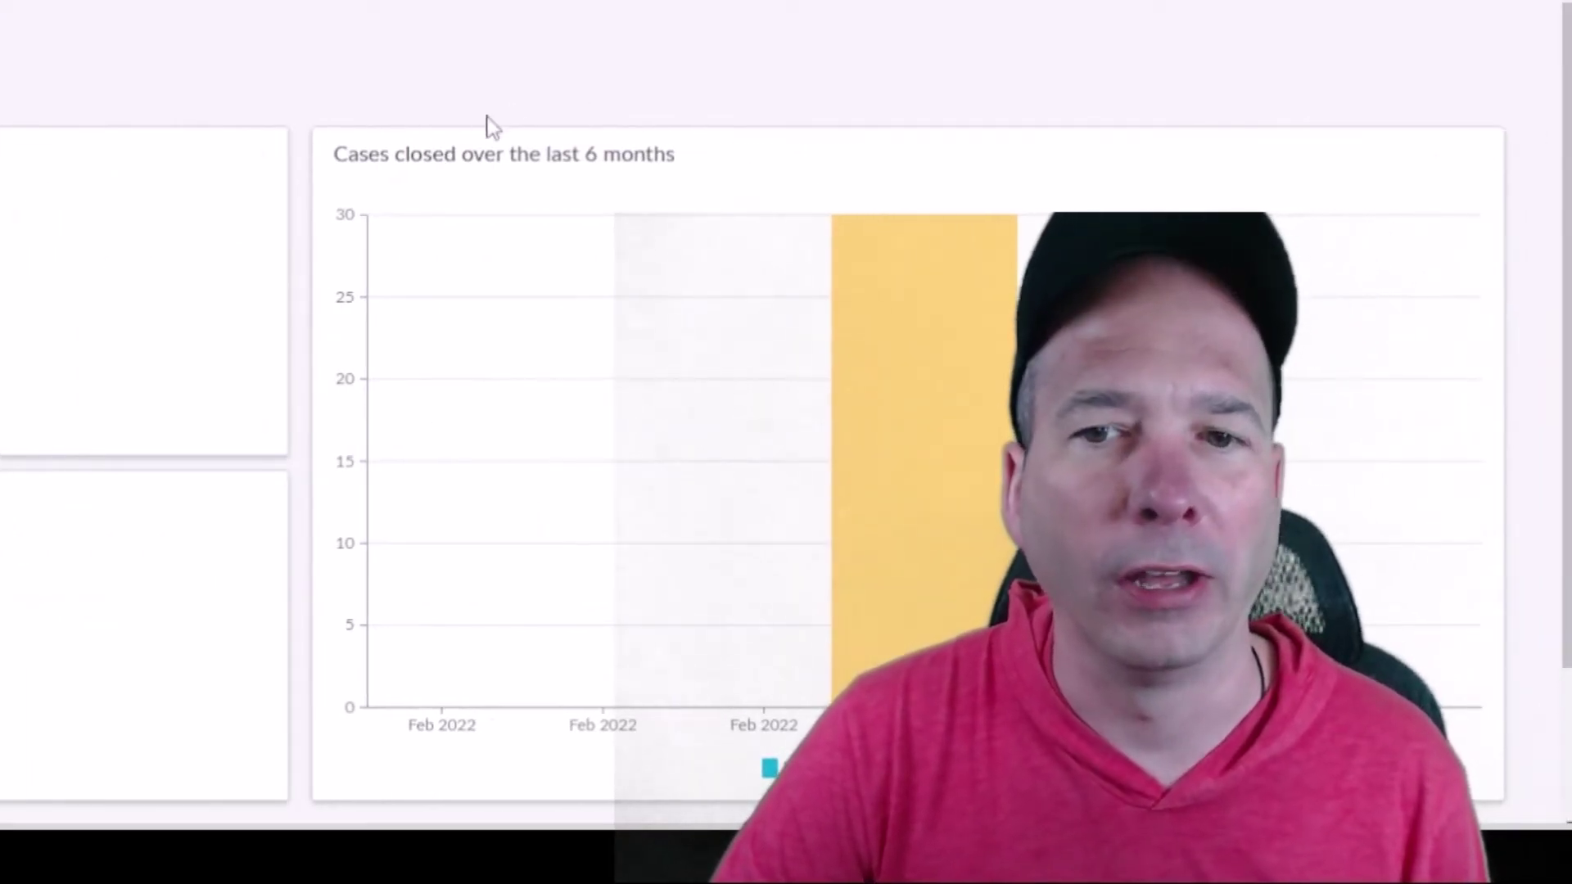
scroll(401, 235, up, 3)
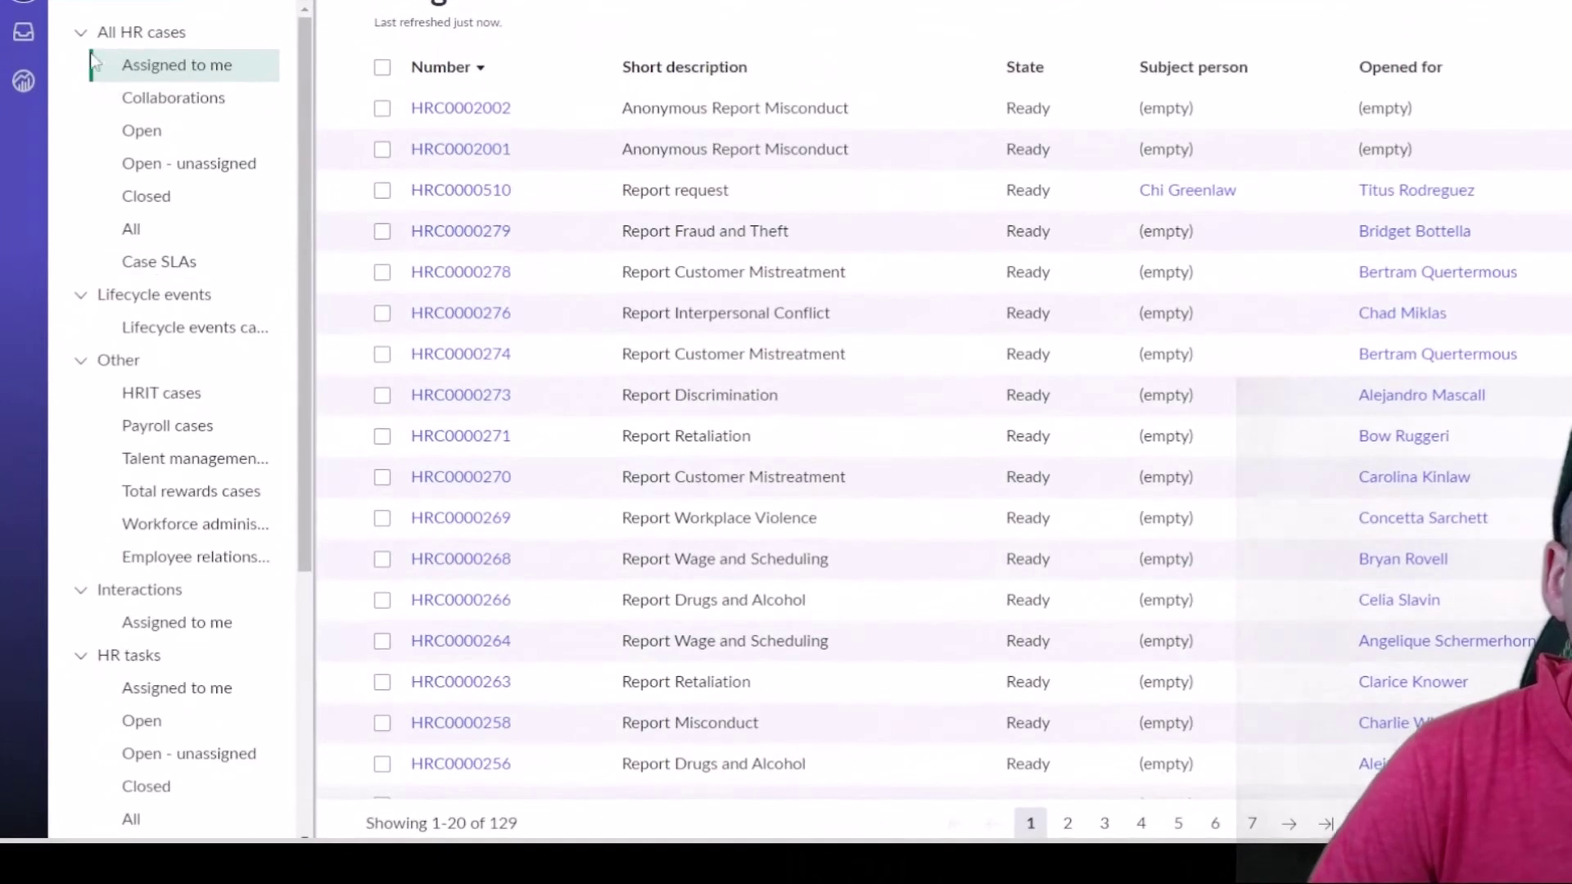
Step: Collapse the All HR cases, Lifecycle events and Other list groups, then open HR profiles
click(81, 36)
click(81, 66)
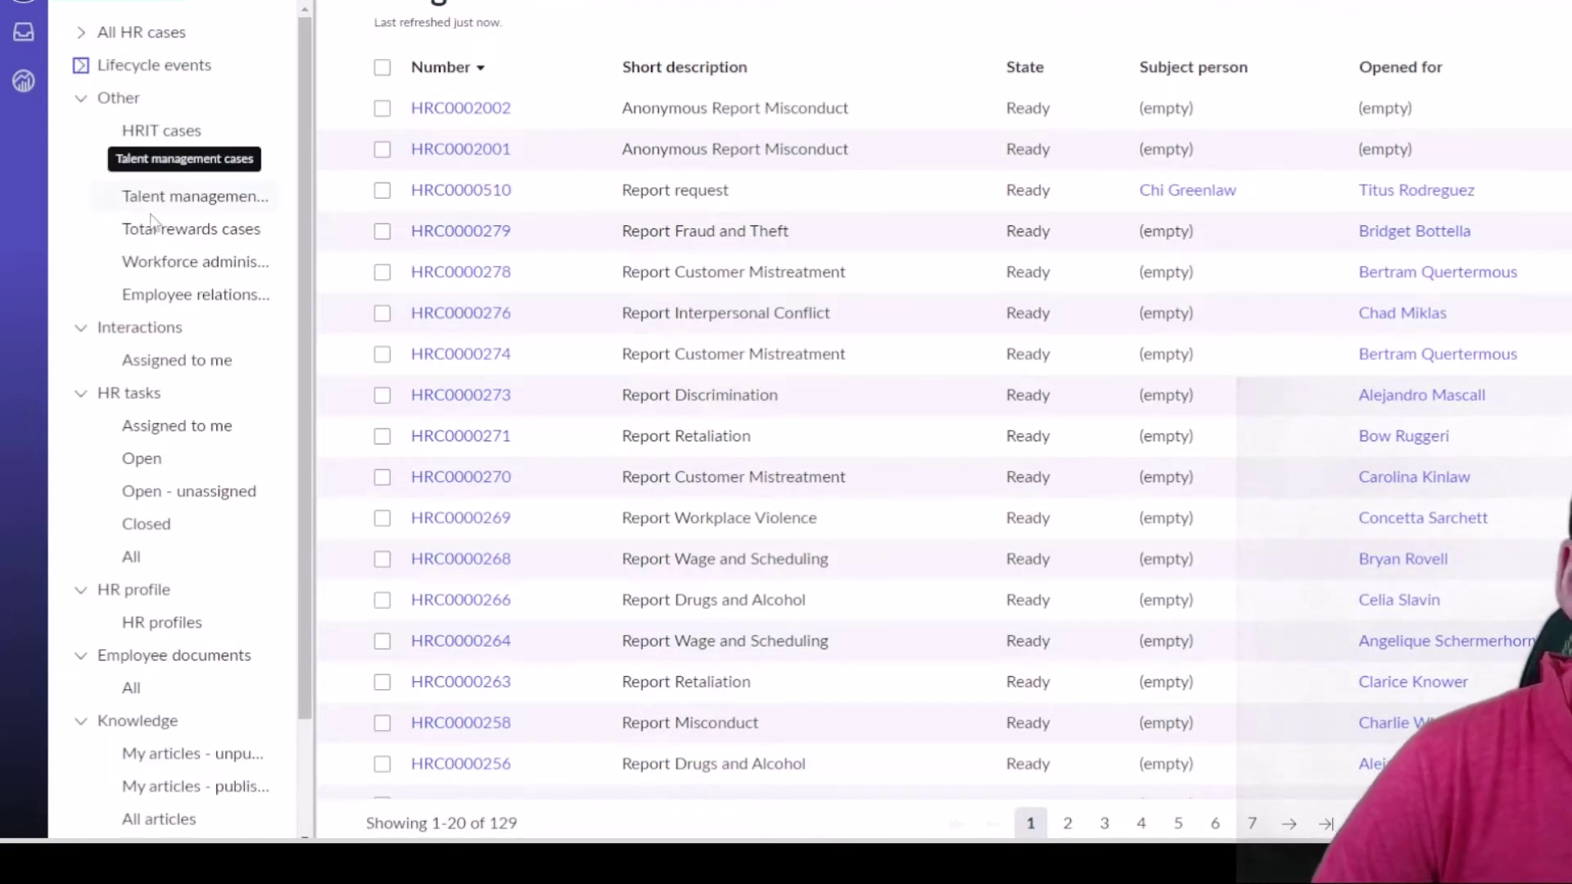
click(81, 100)
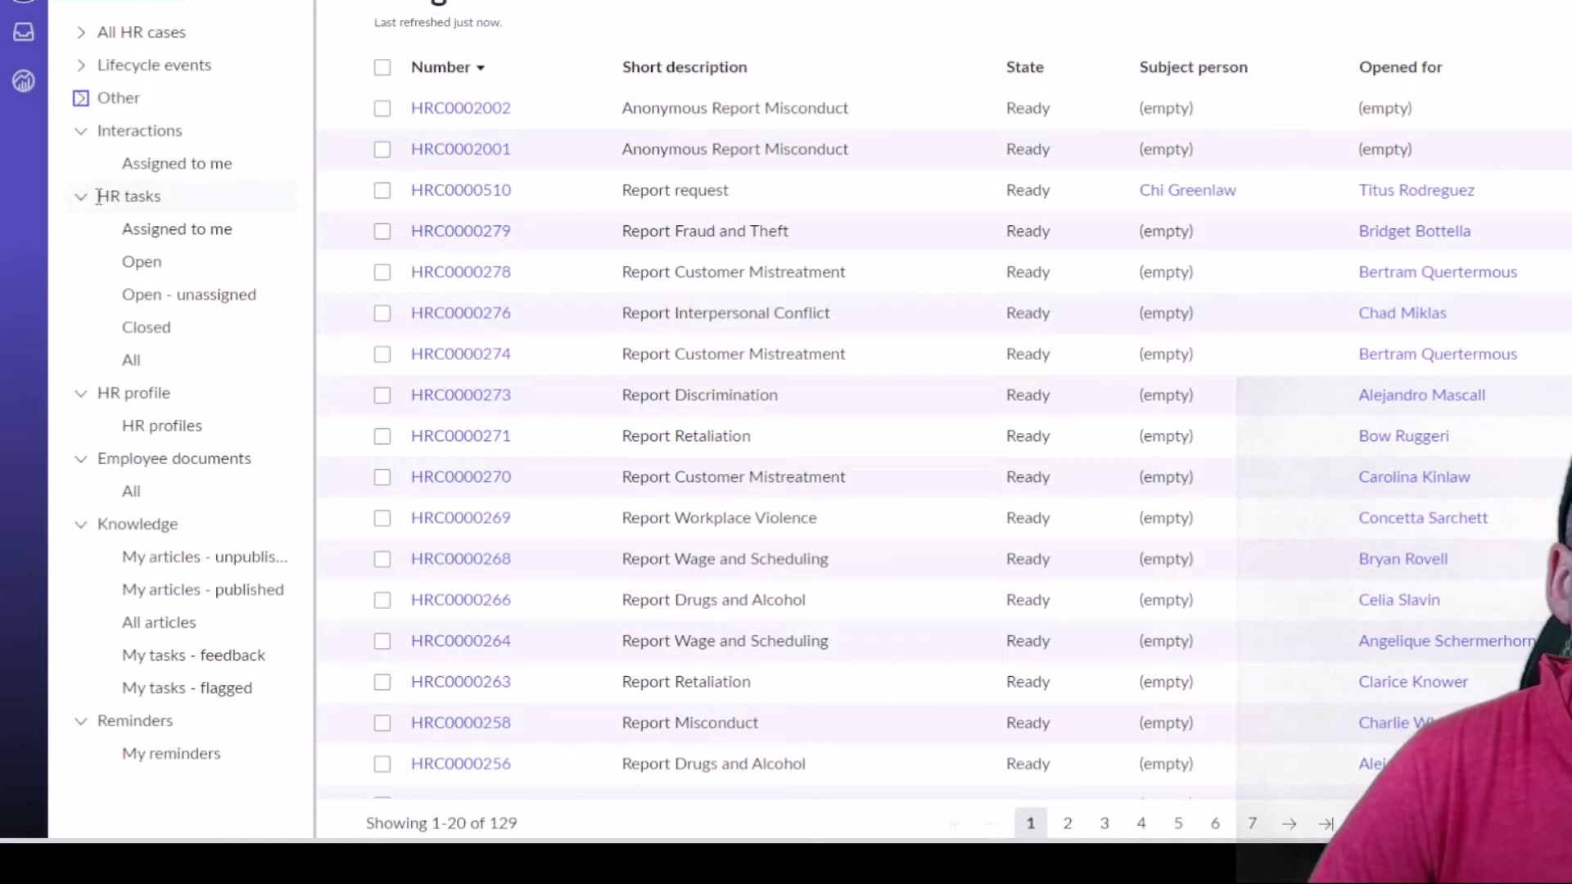
click(147, 426)
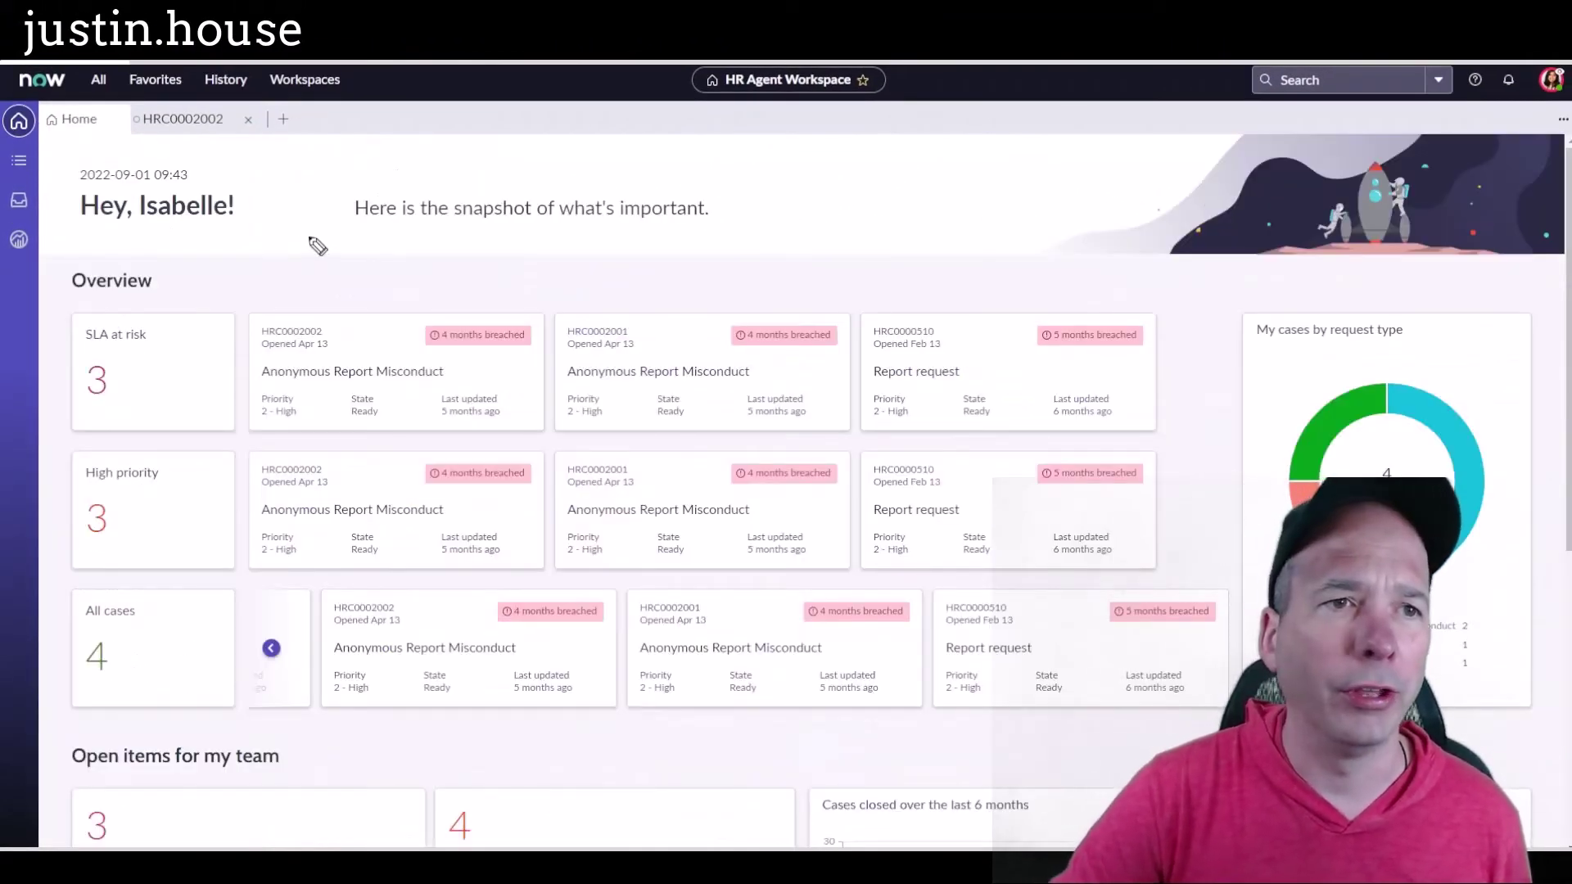
Step: Start a new HR case and search for the requesting employee by first name
drag(309, 239, 292, 141)
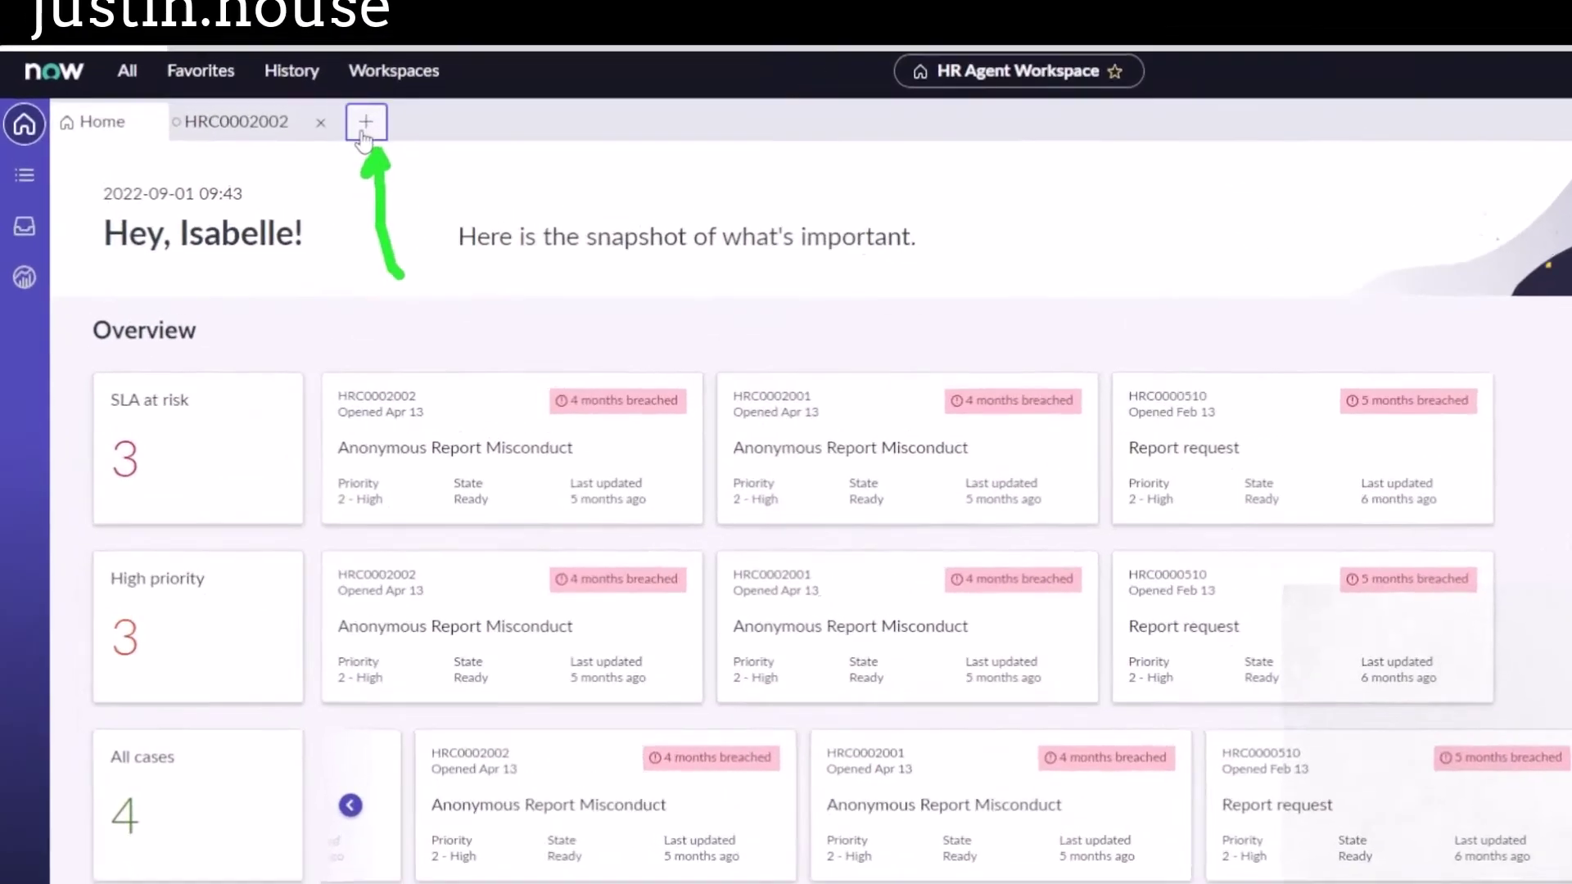
click(364, 134)
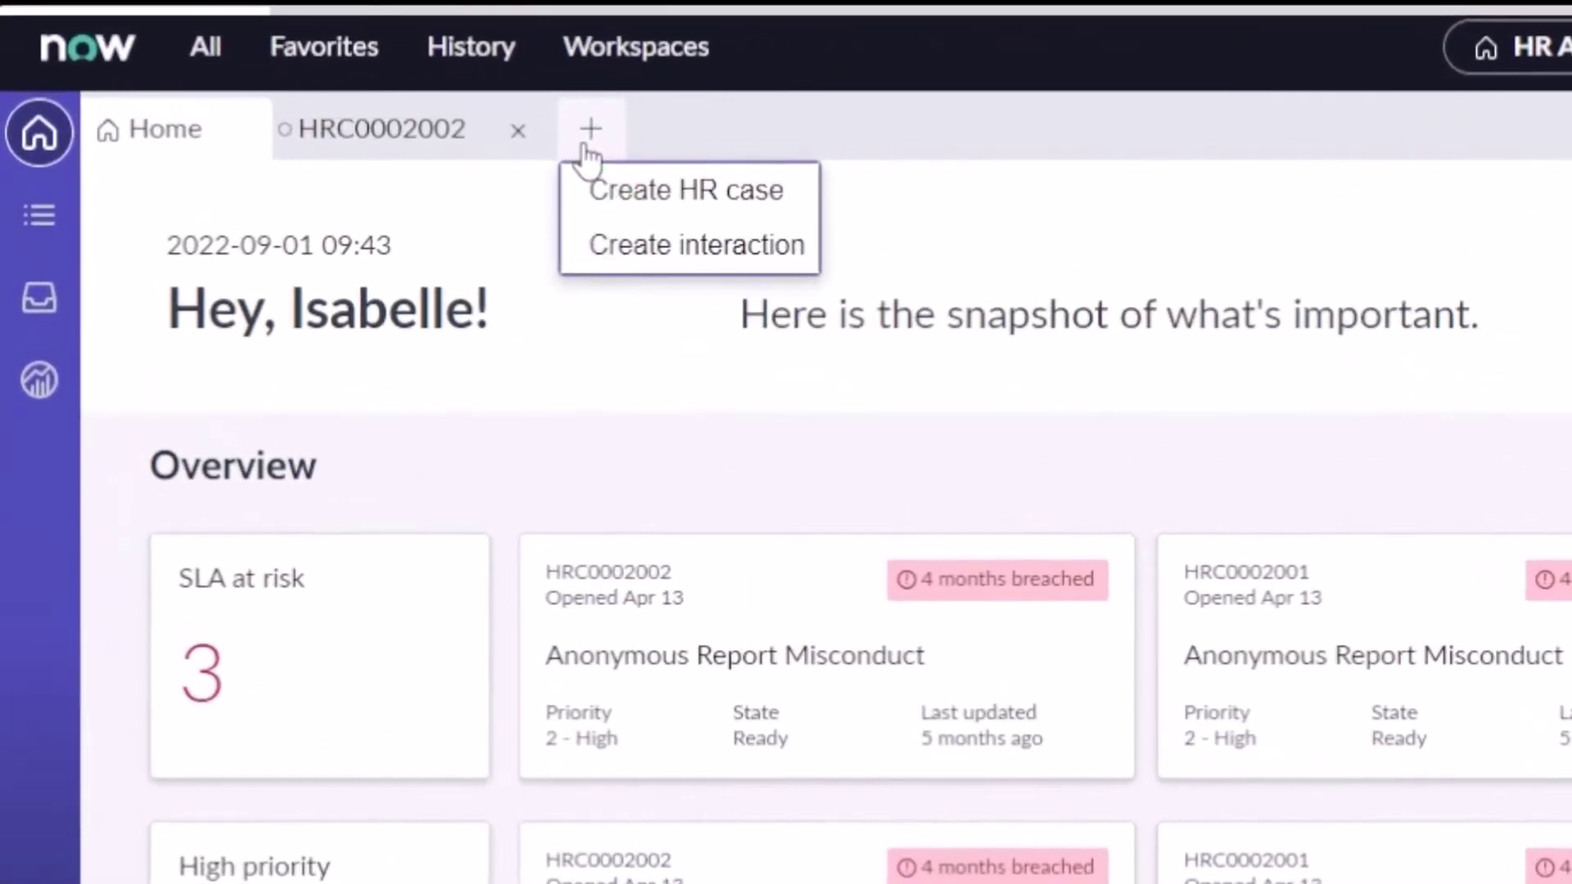
click(686, 193)
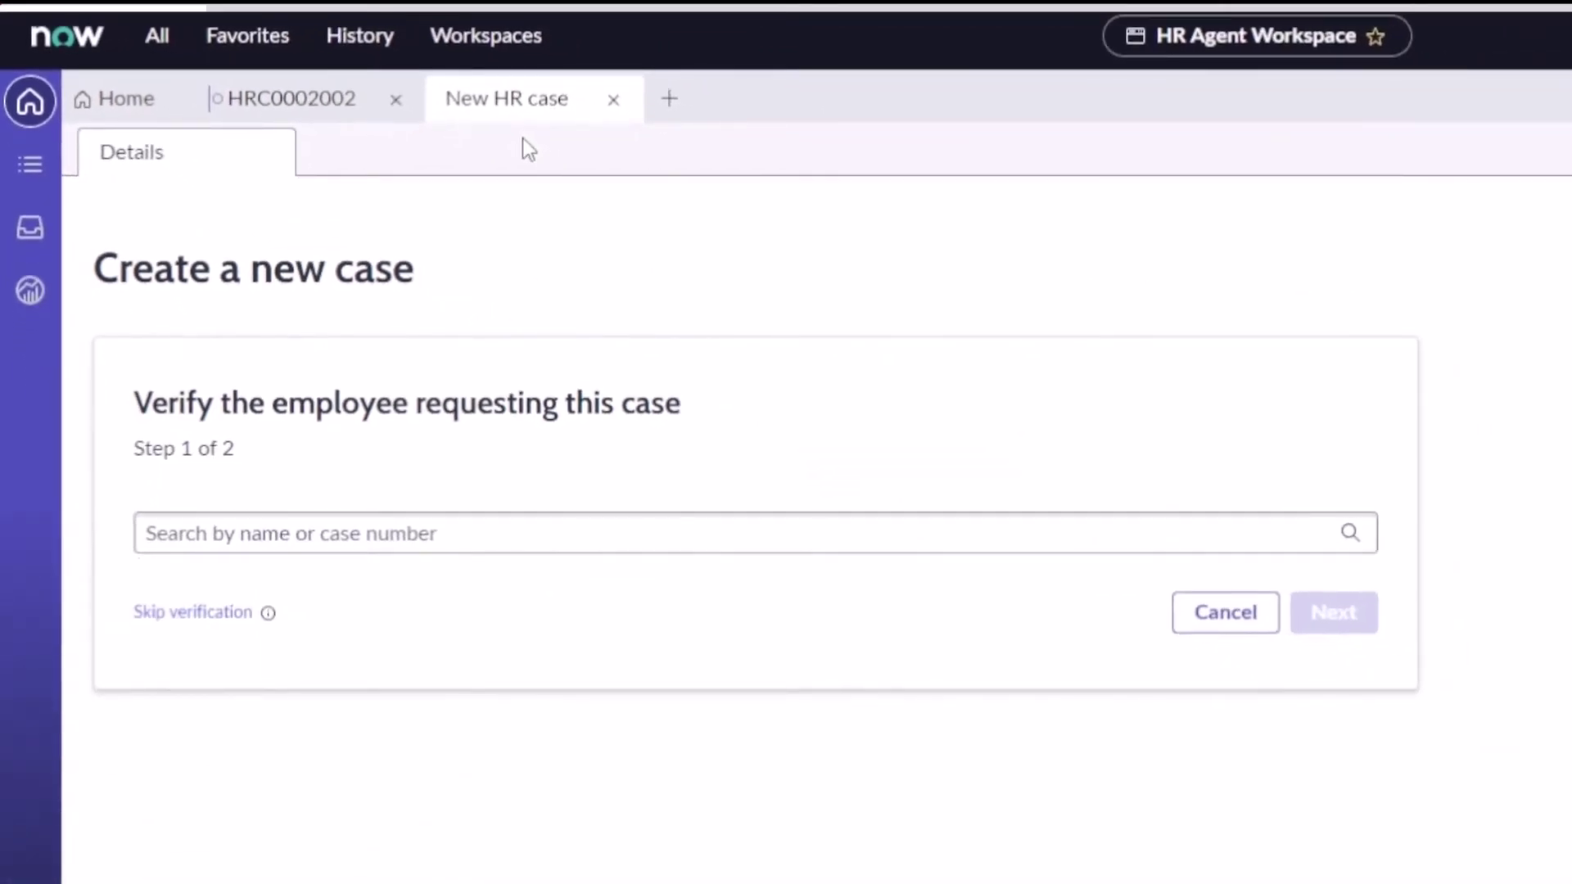
click(526, 549)
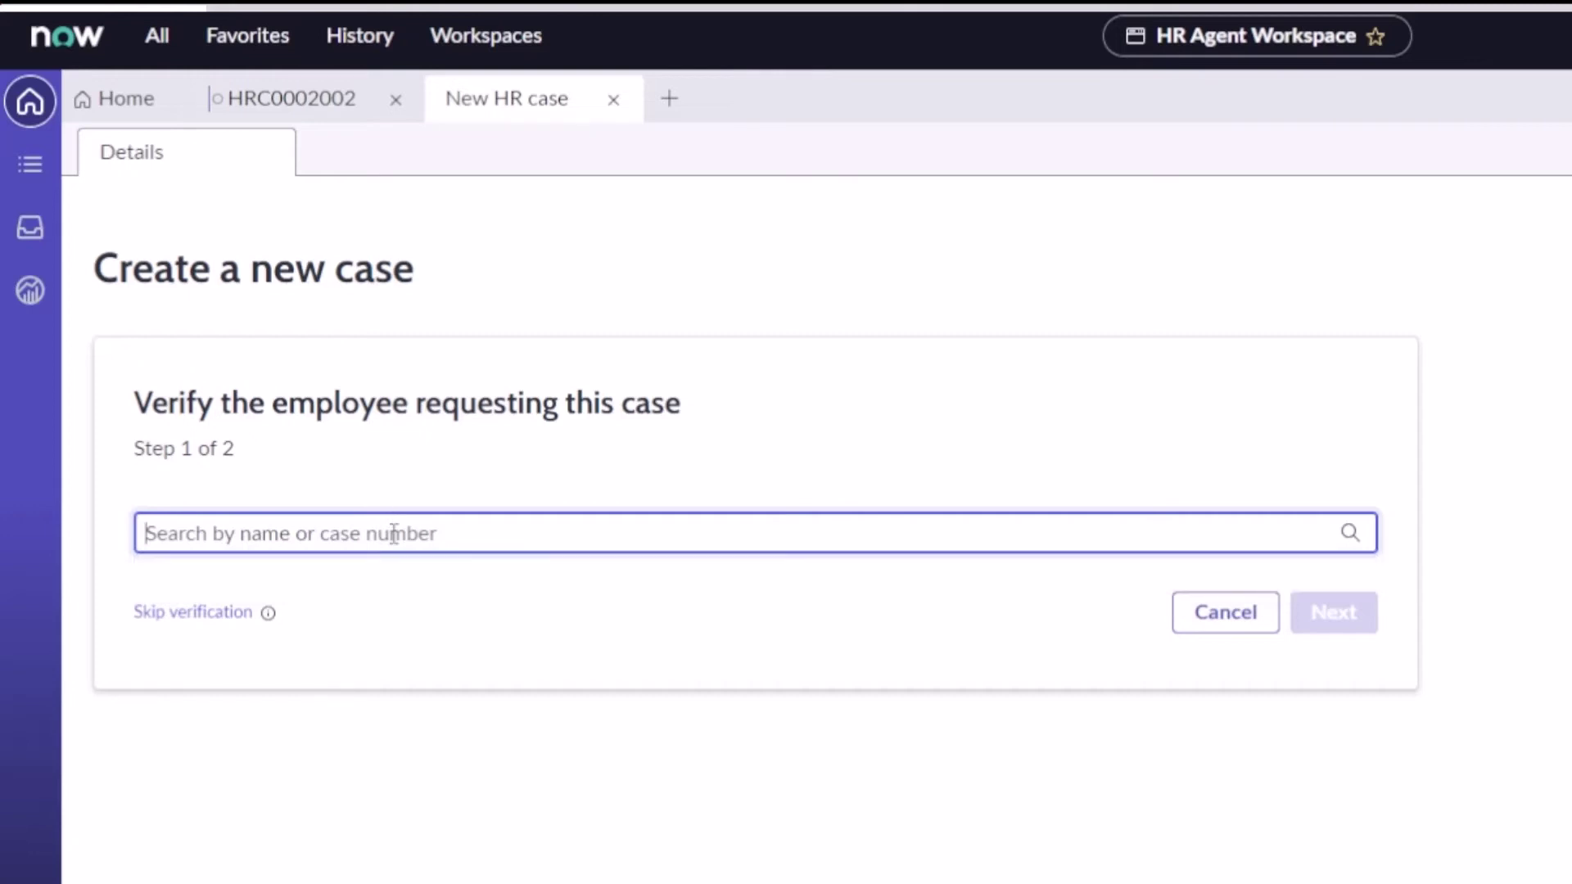
text(abra)
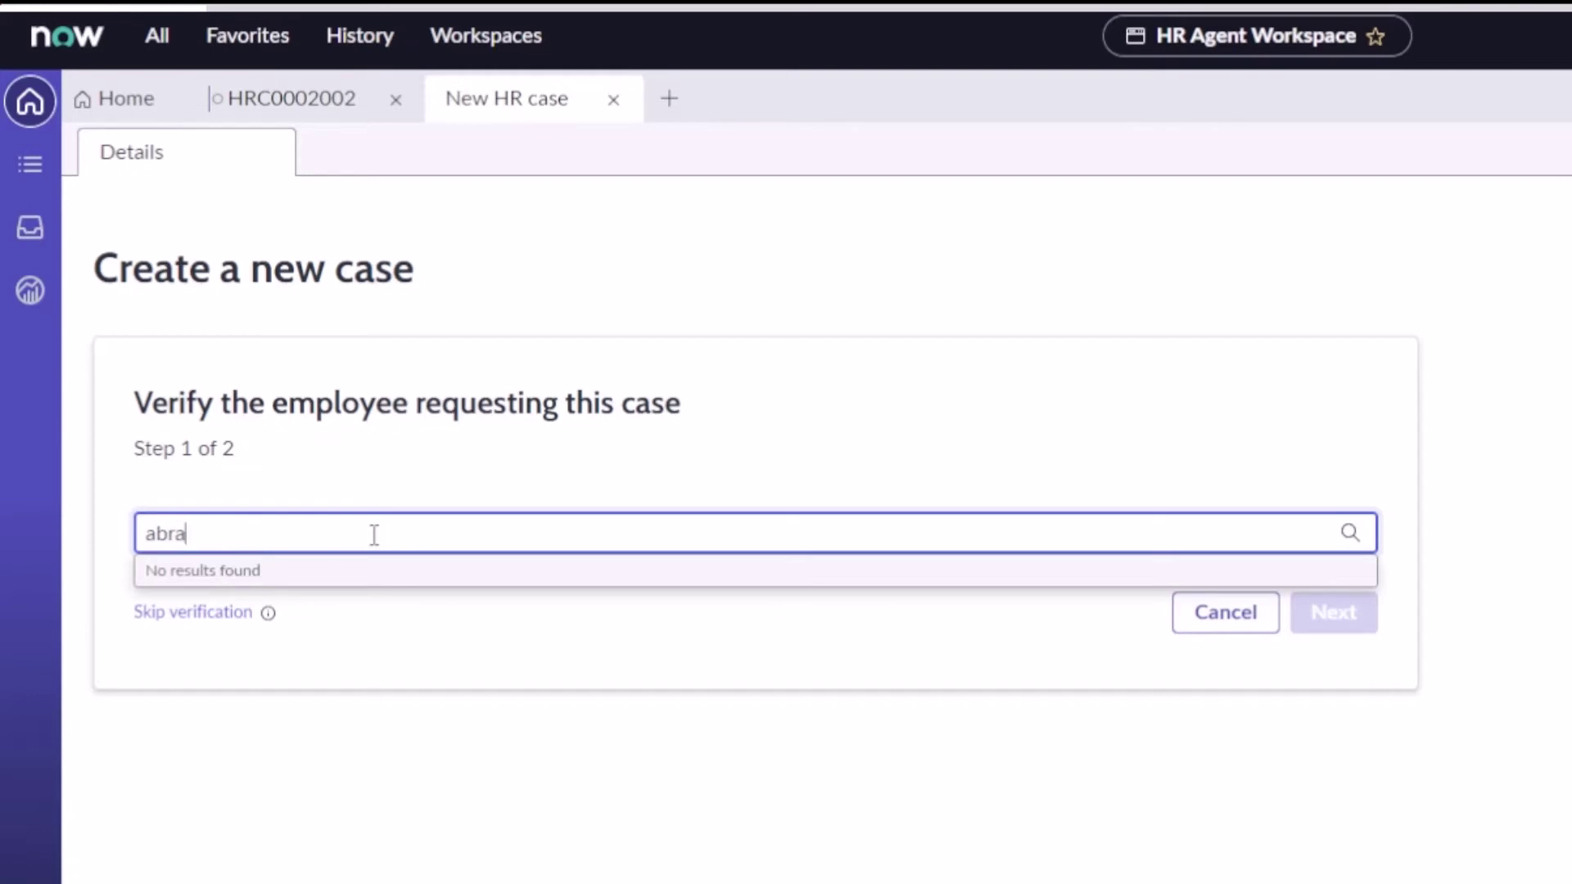
text(ham)
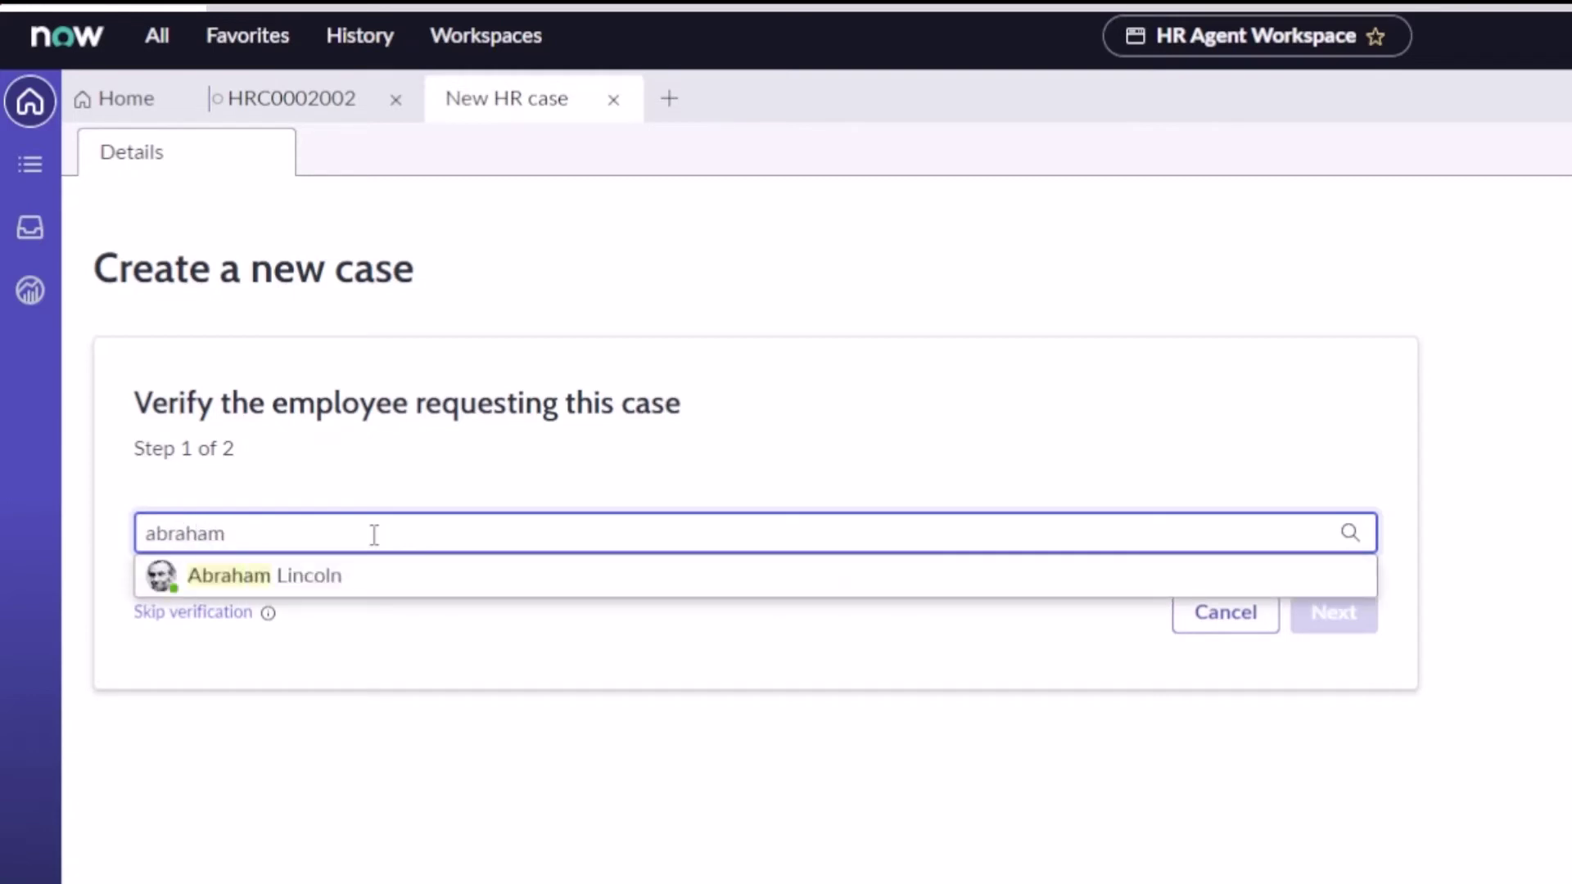
Step: Select the matching employee as requester and view their Cases opened for and Interactions tabs
click(278, 577)
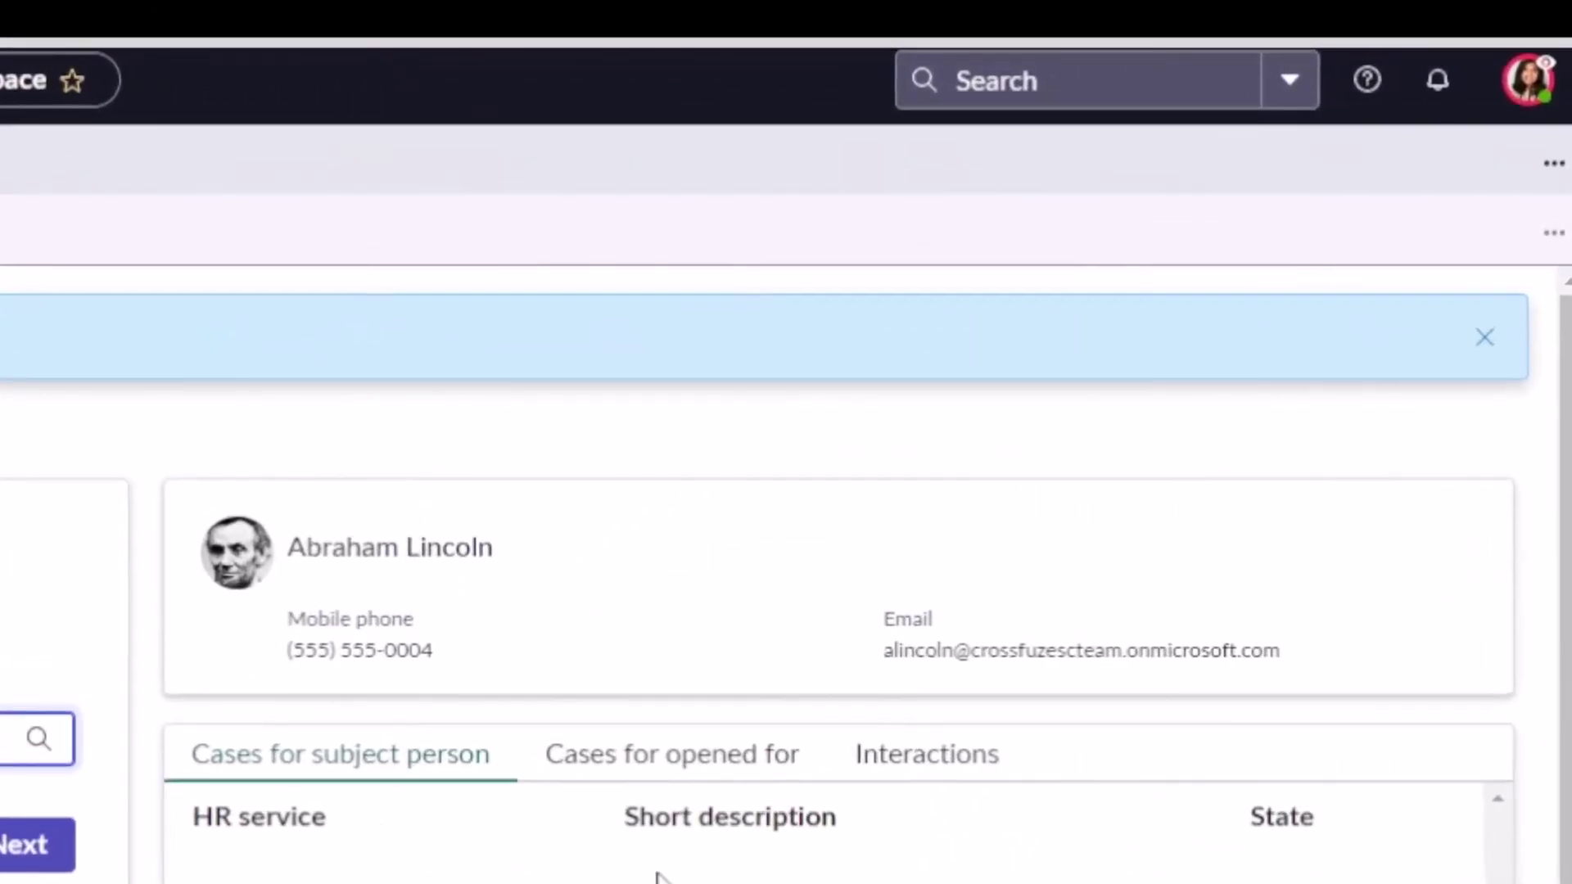
click(666, 763)
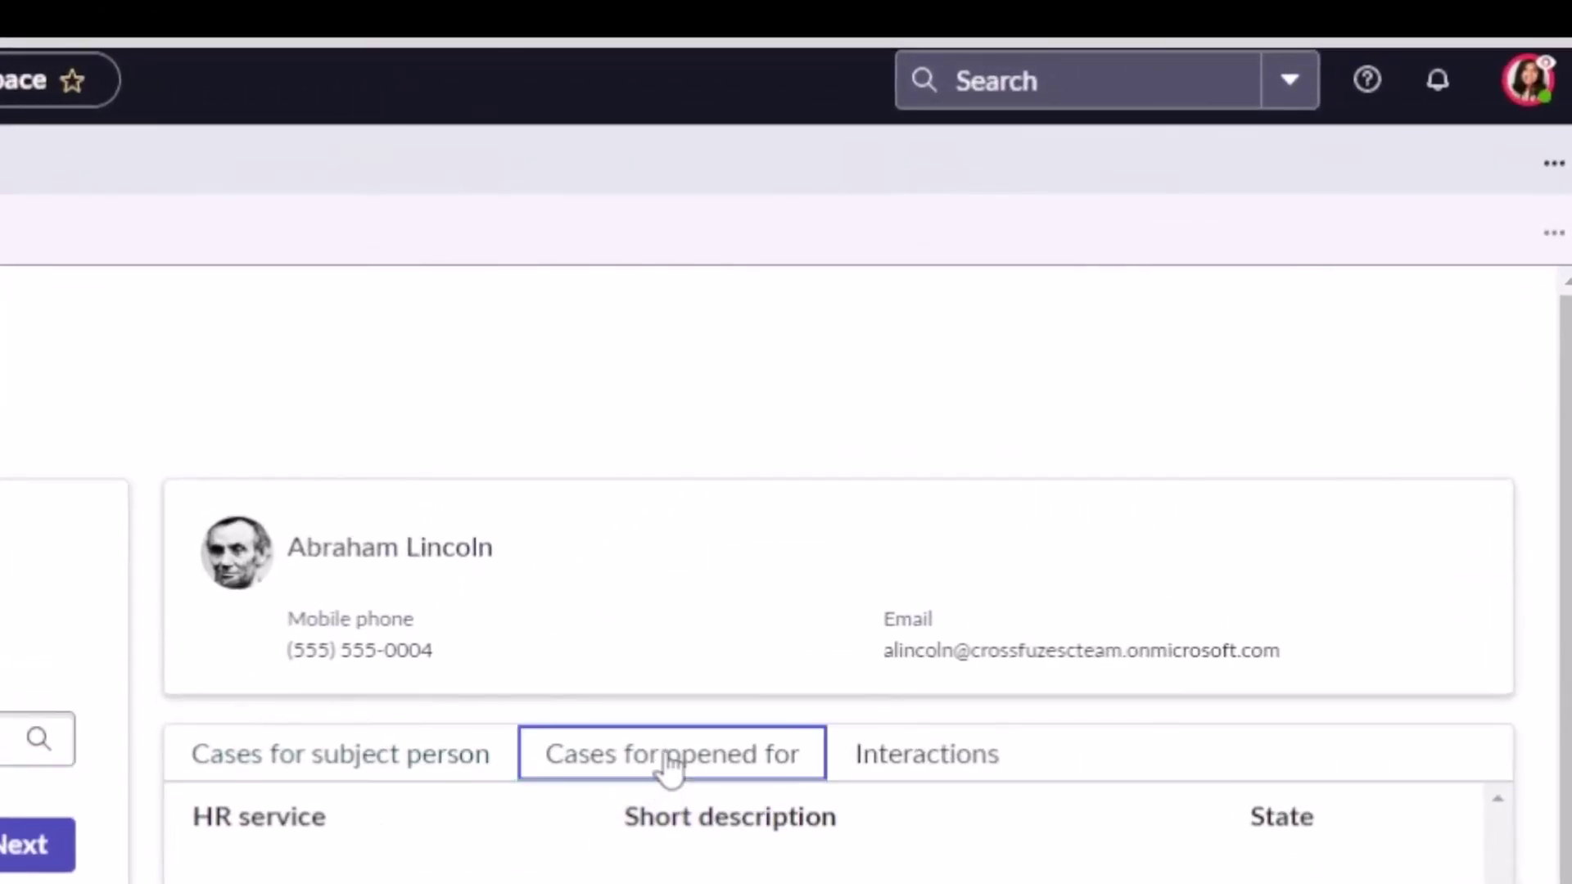
click(964, 760)
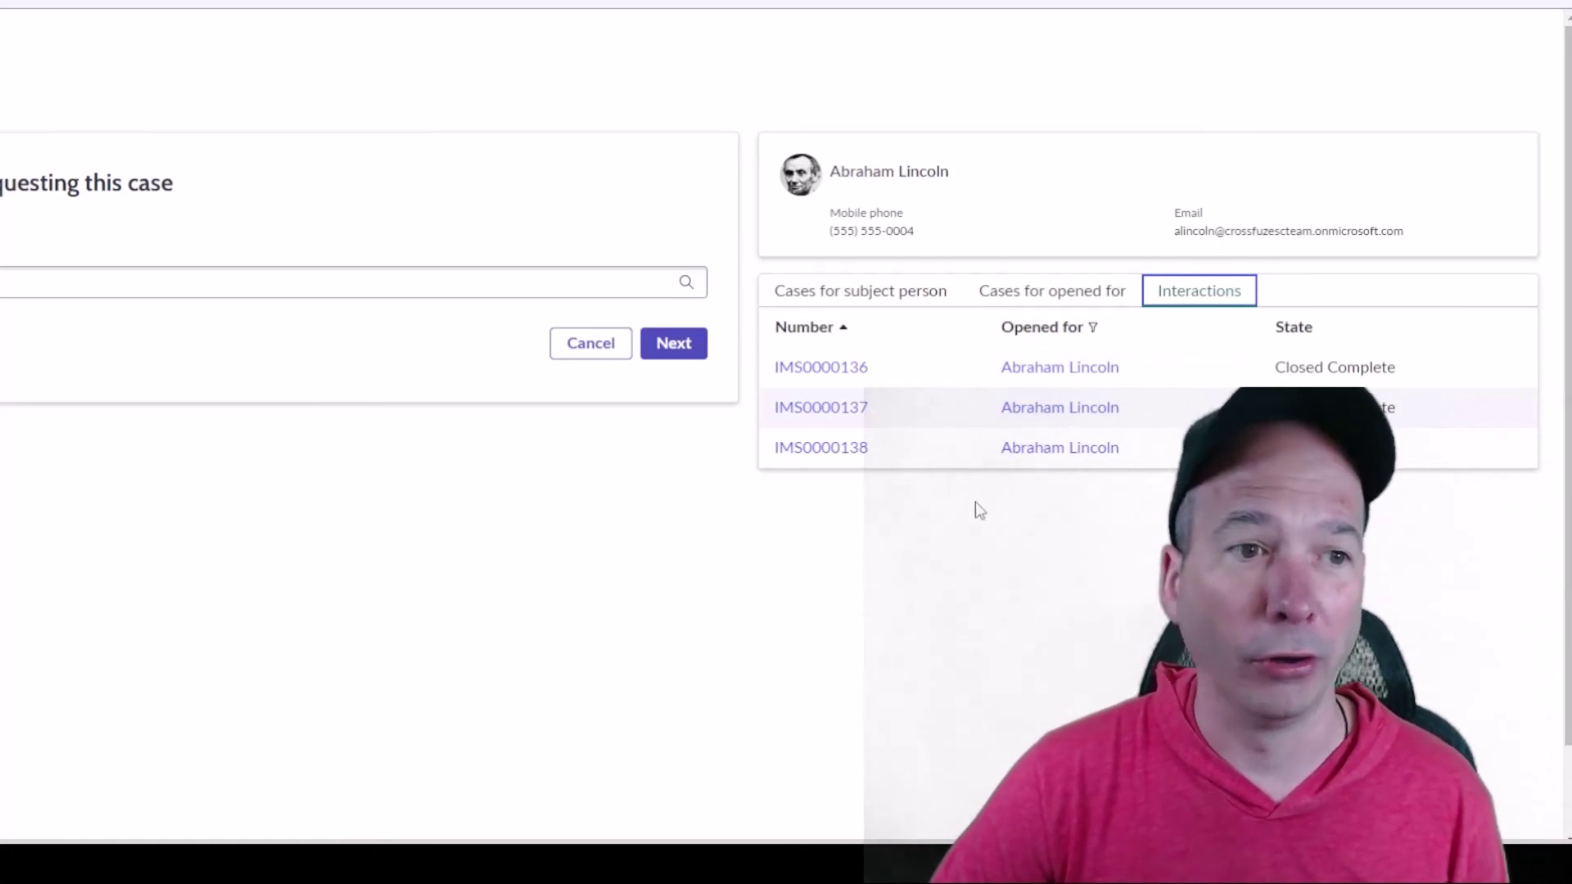
Step: Set COE to HR Payroll Case and HR service to Direct Deposit Inquiry, then create the case
click(661, 347)
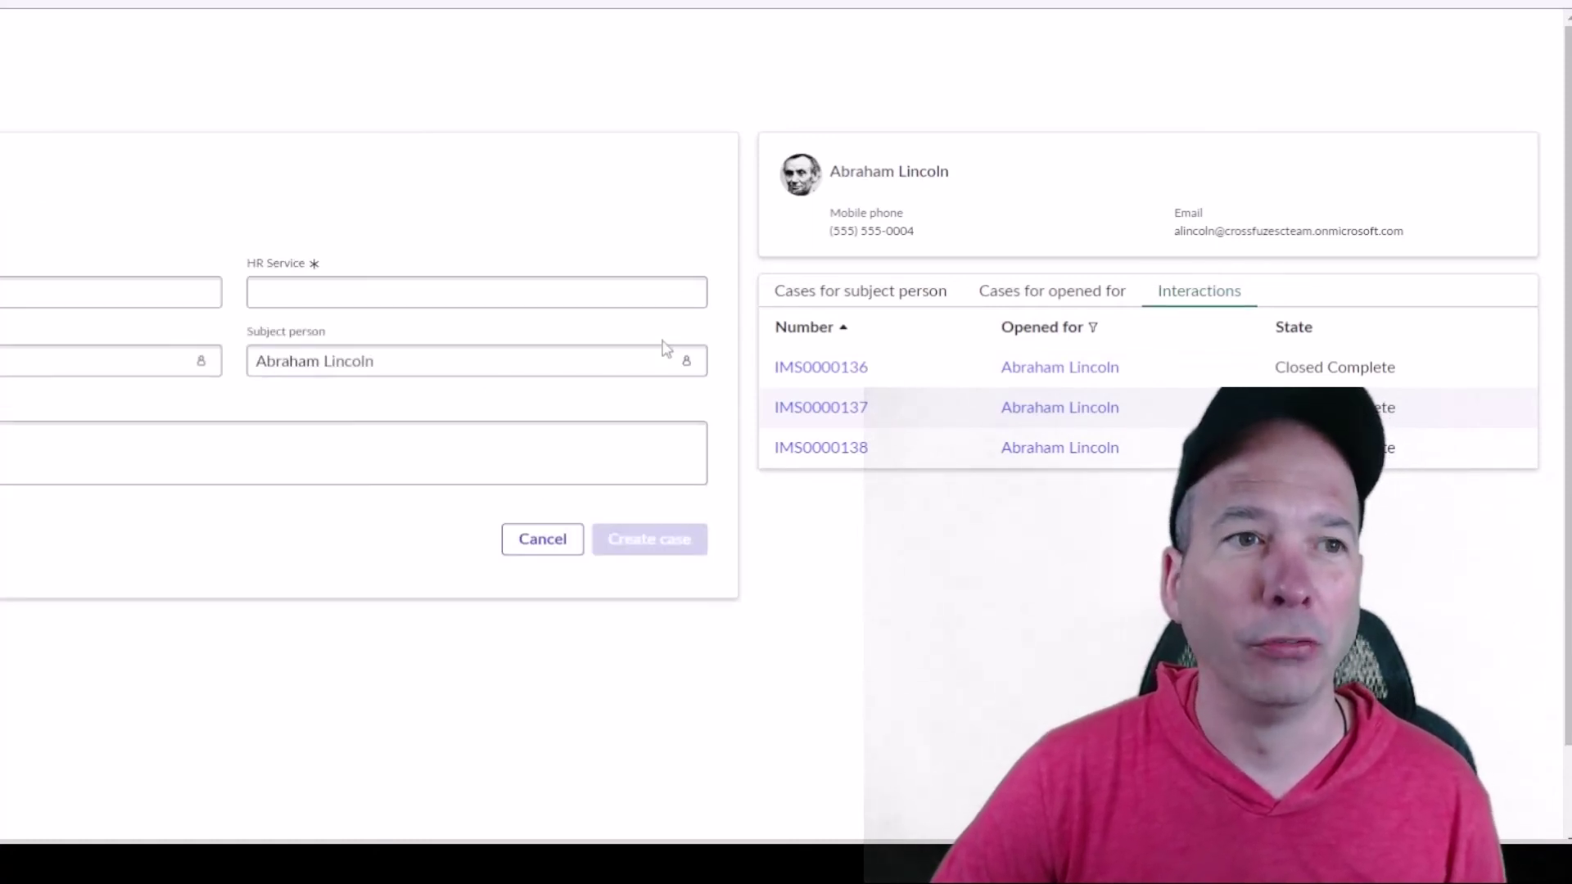
click(49, 292)
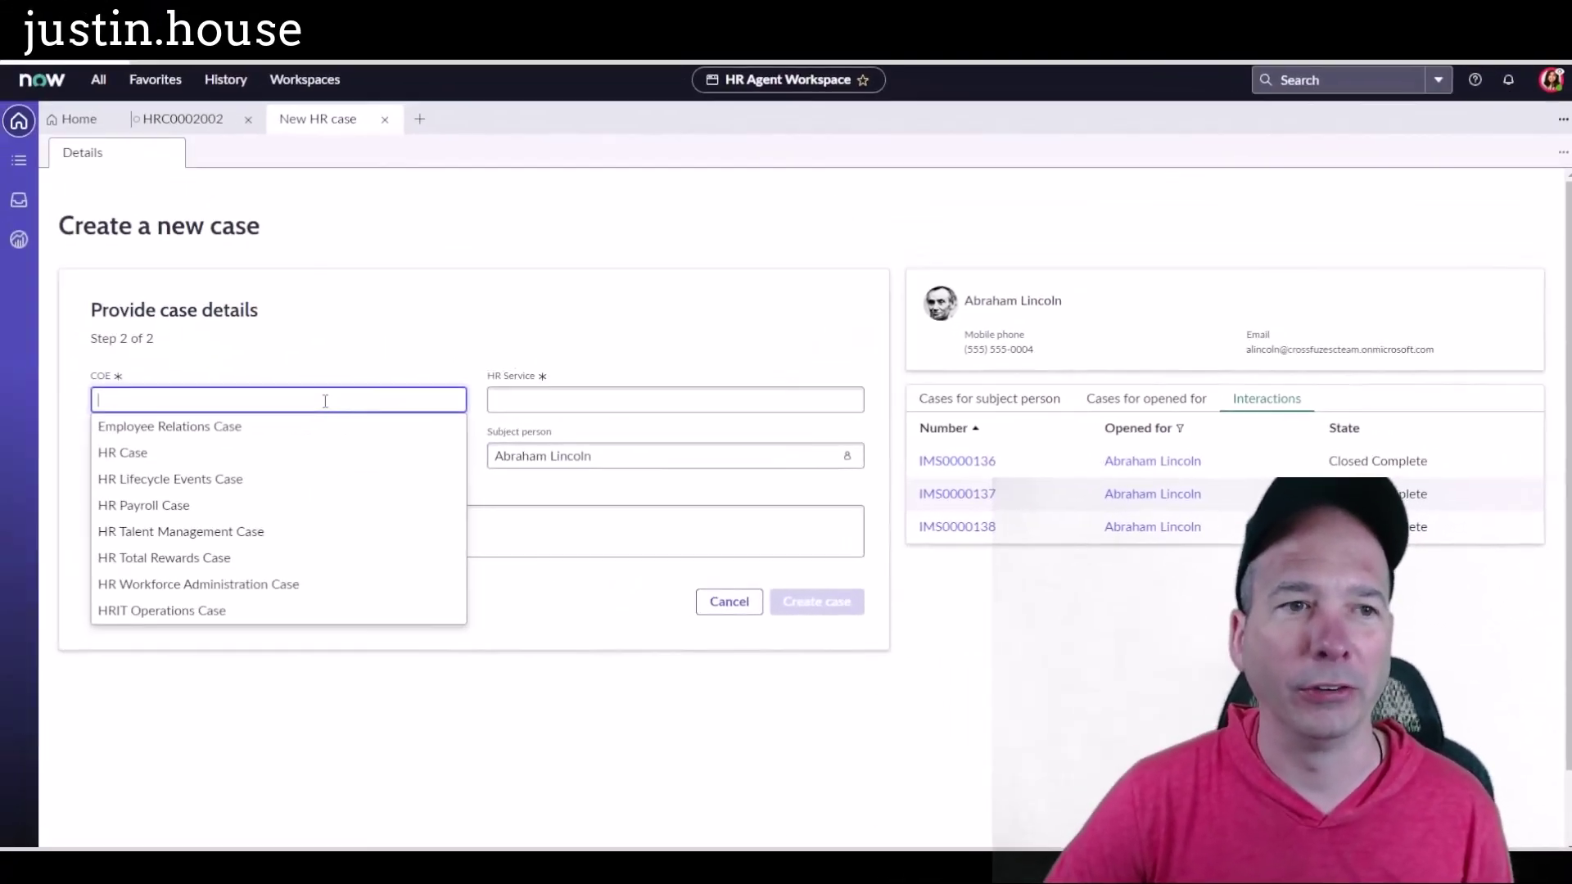
click(267, 501)
click(541, 401)
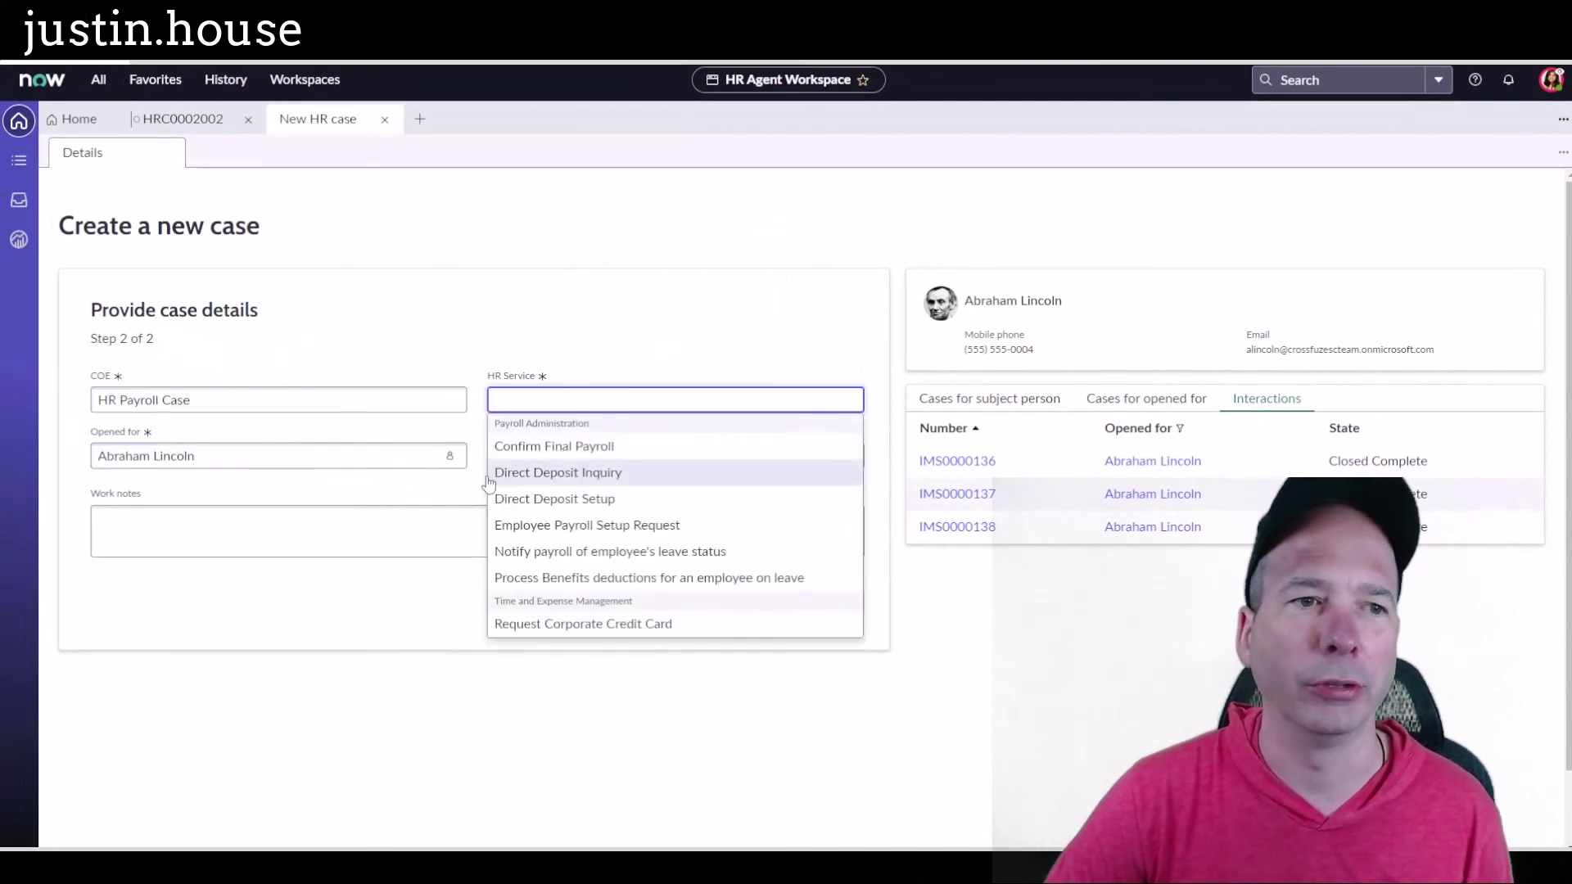
click(491, 473)
click(404, 526)
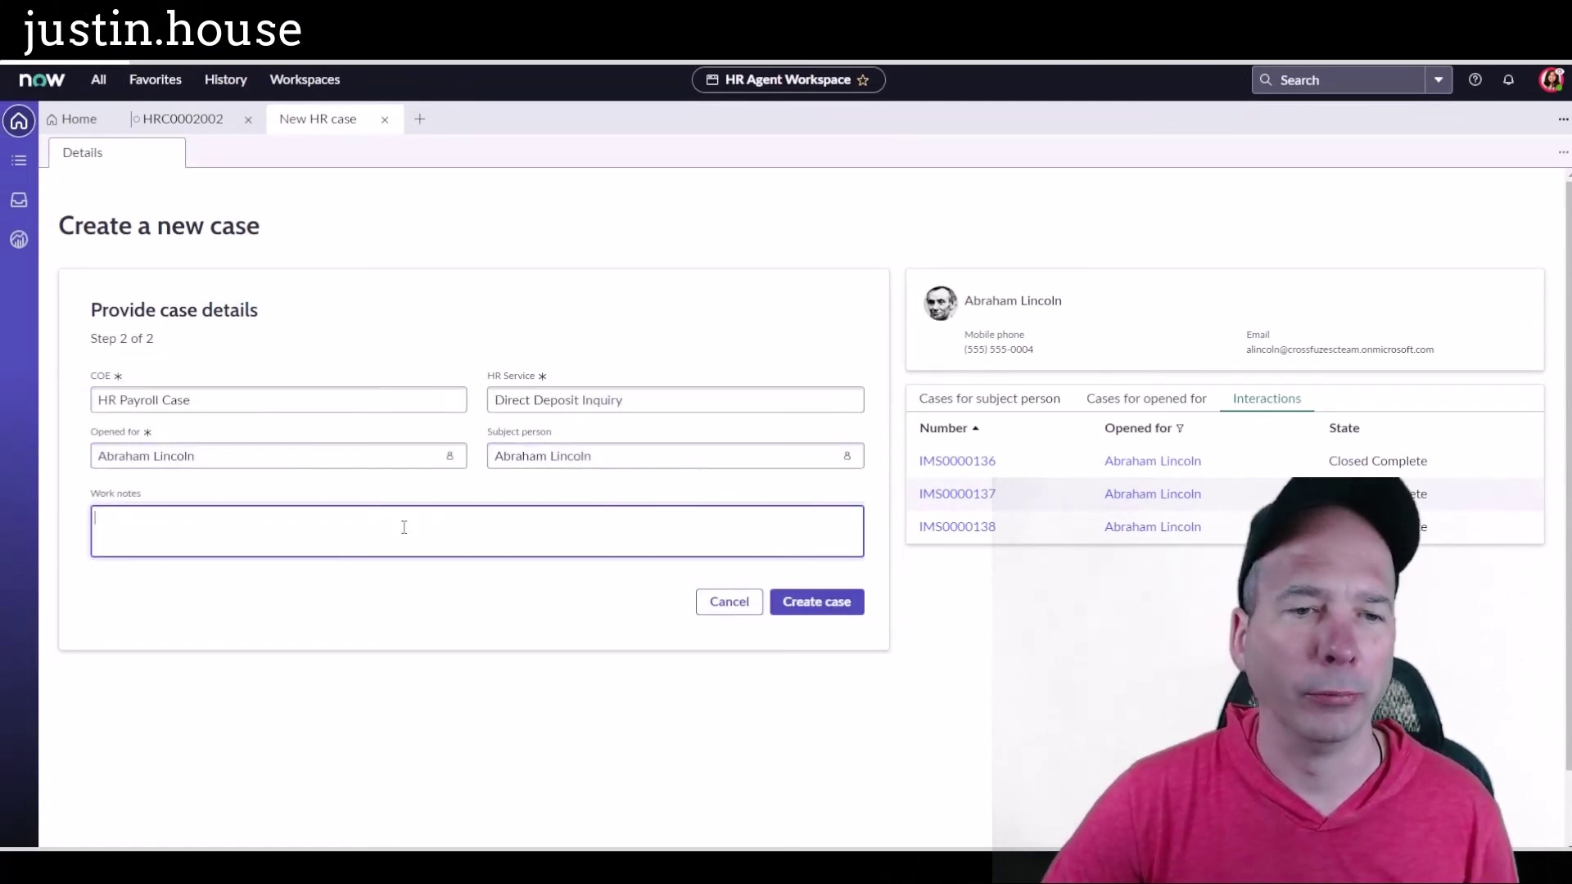
click(804, 602)
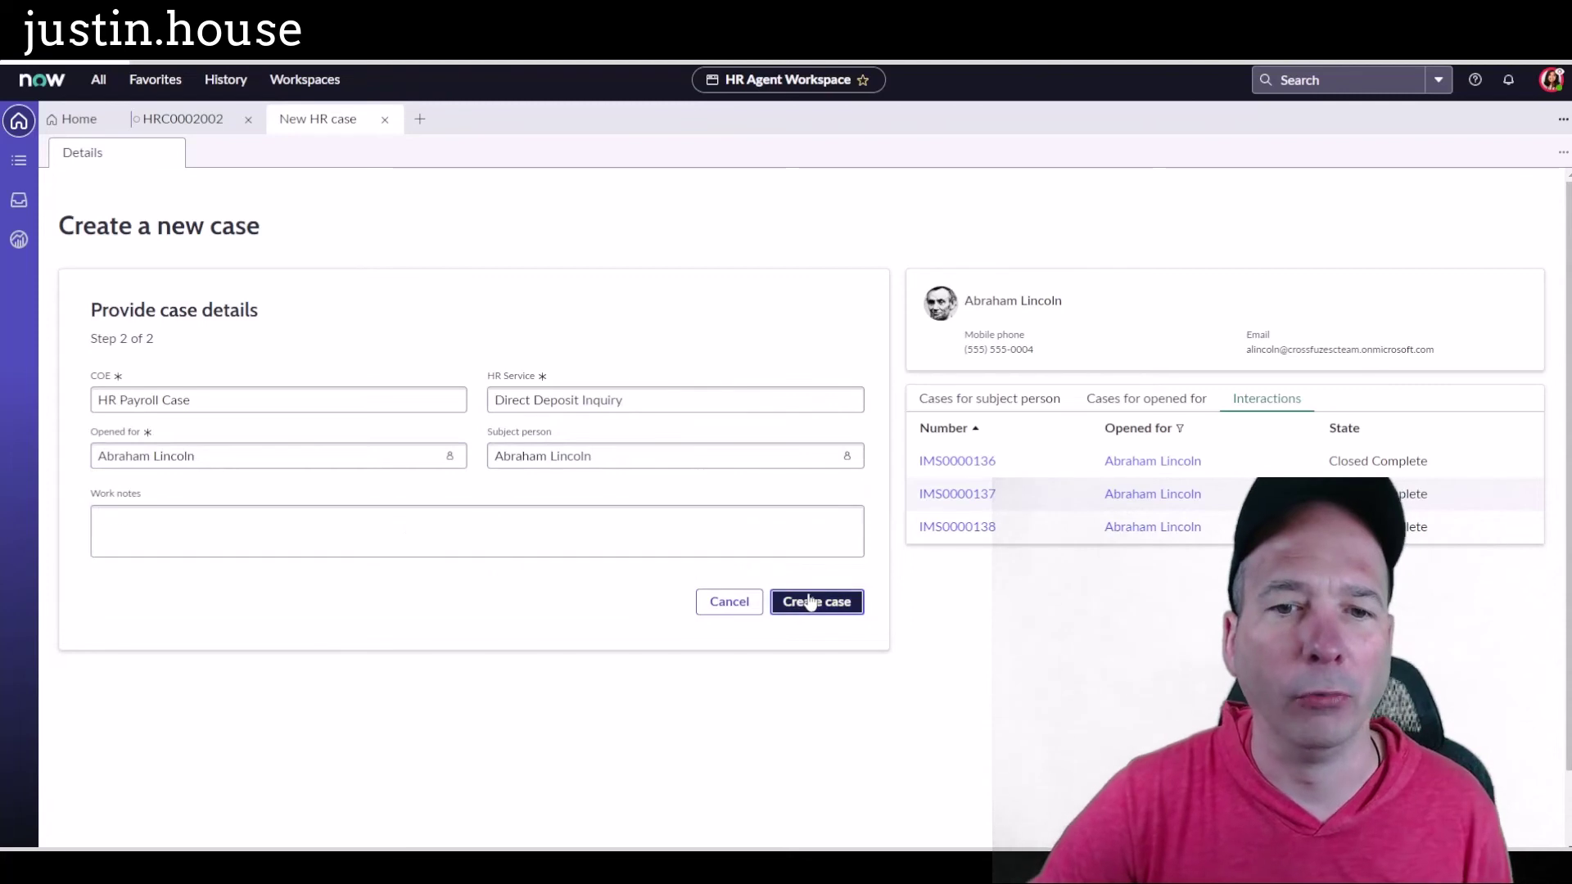